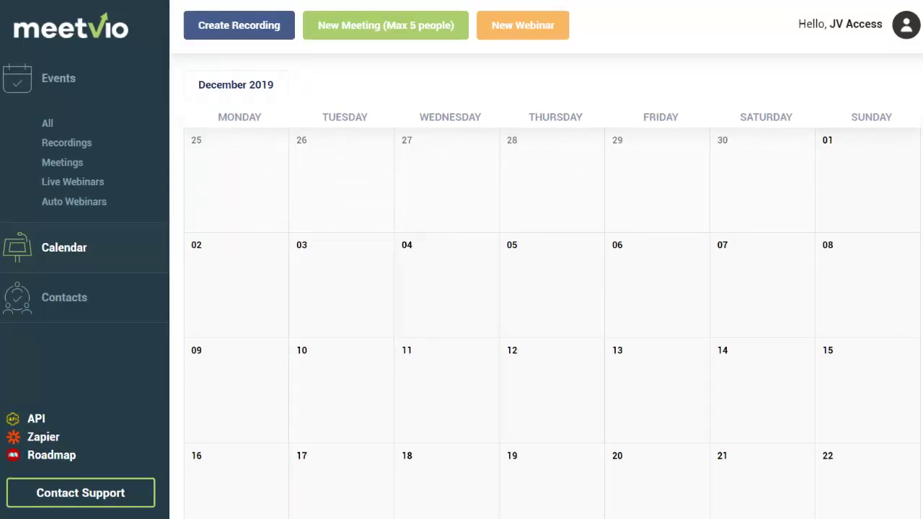
- Start a new live webinar event from the calendar page
scroll(552, 323, "down", 2)
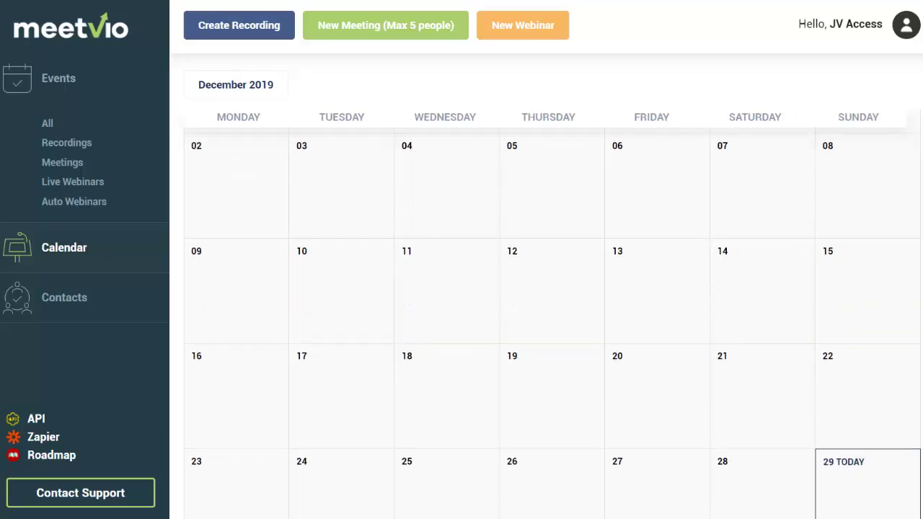
scroll(552, 323, "up", 2)
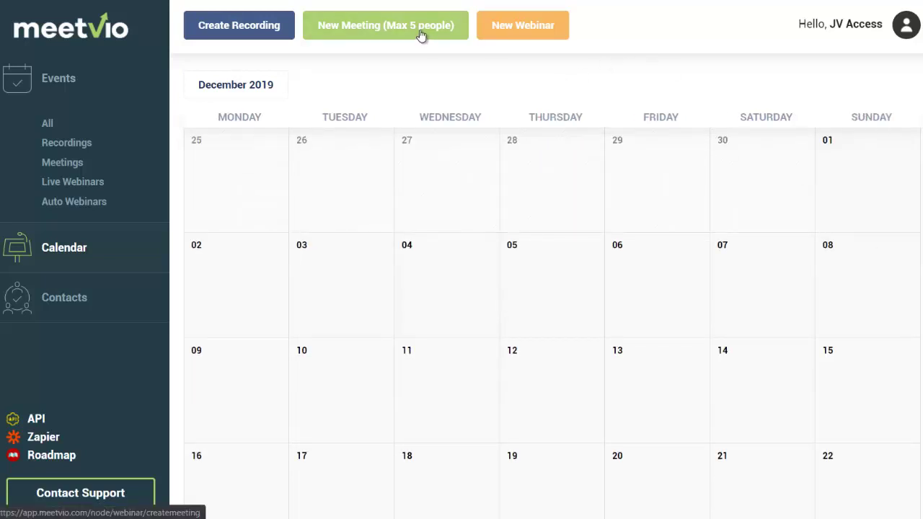
left_click(510, 35)
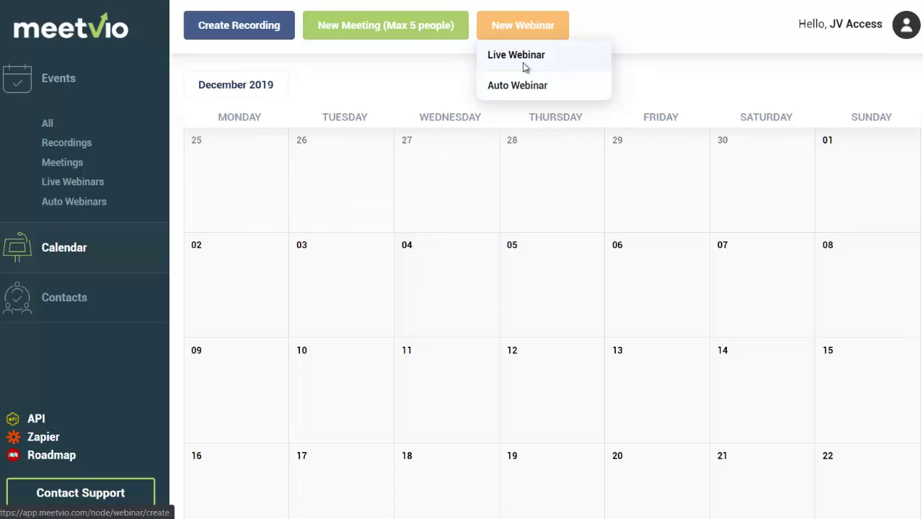
left_click(525, 68)
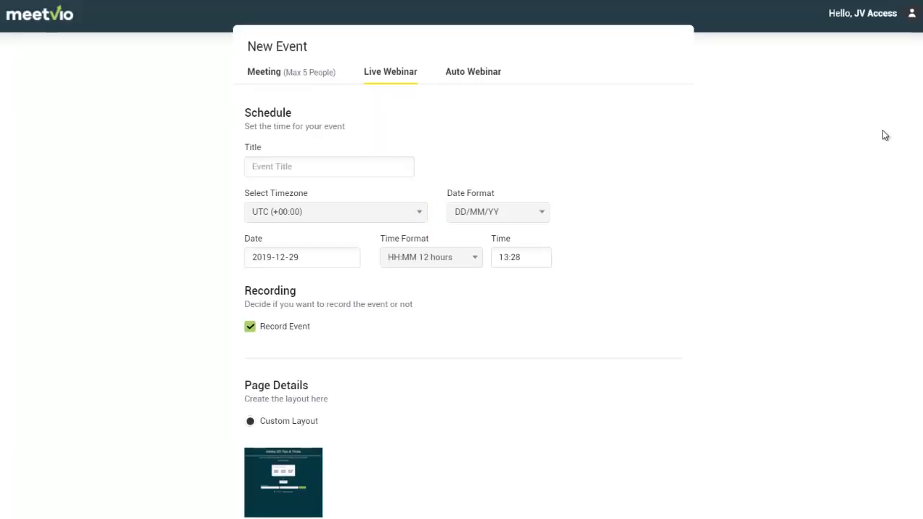
- Title the event "Meetvio Demo" and select the UTC (+00:00) timezone, keeping the DD/MM/YY date format
left_click(377, 175)
type("Meetvio Demo")
left_click(417, 218)
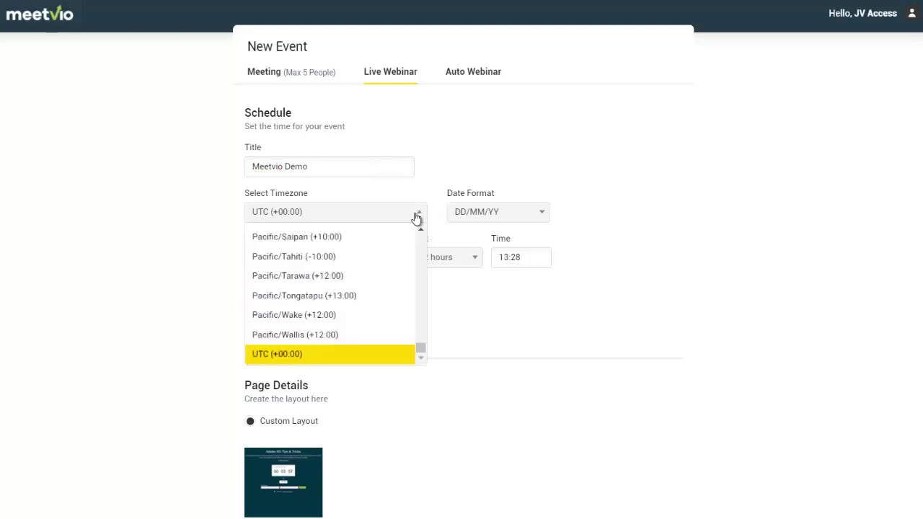
left_click(376, 354)
left_click(540, 226)
left_click(540, 228)
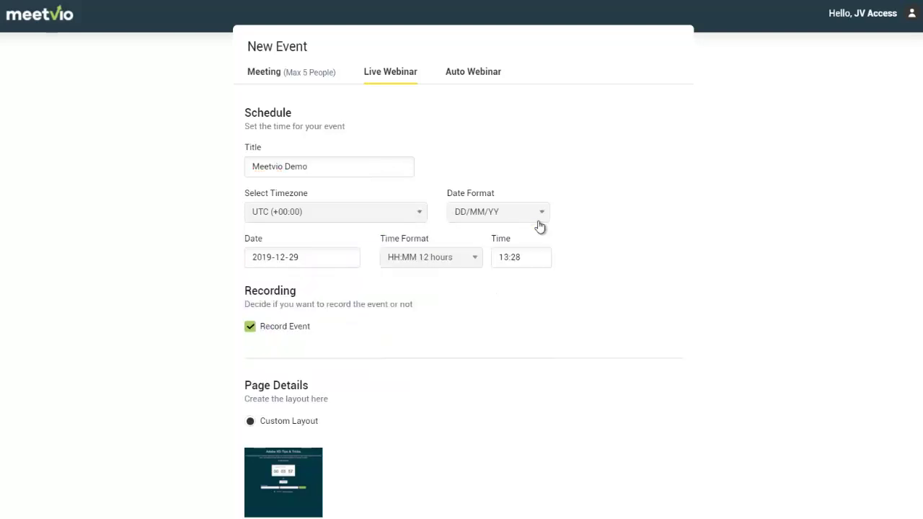
- Set the webinar date to 2020-01-16
left_click(346, 260)
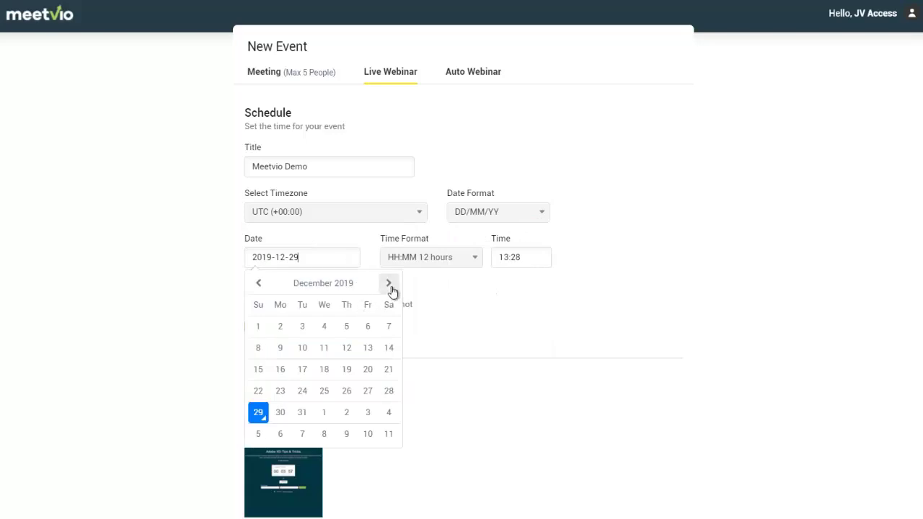
left_click(389, 283)
left_click(347, 369)
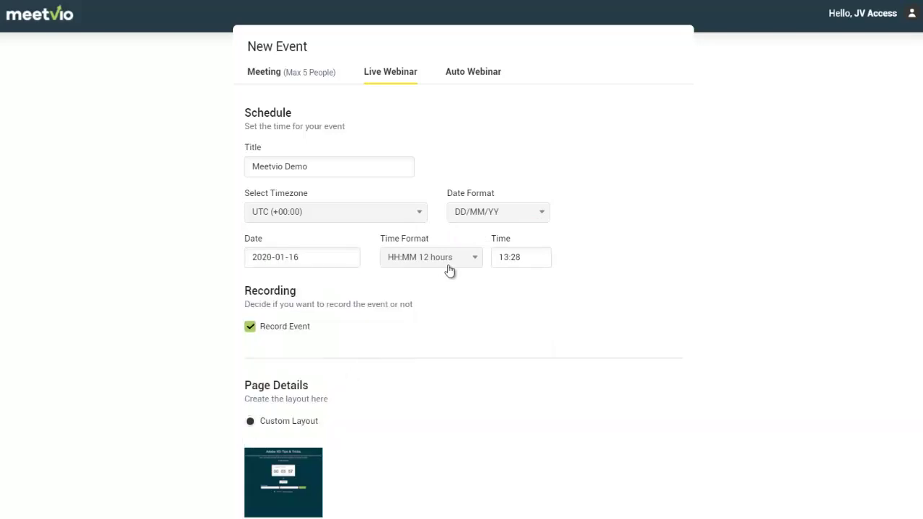
- Set the webinar start time to 11:00
left_click(501, 258)
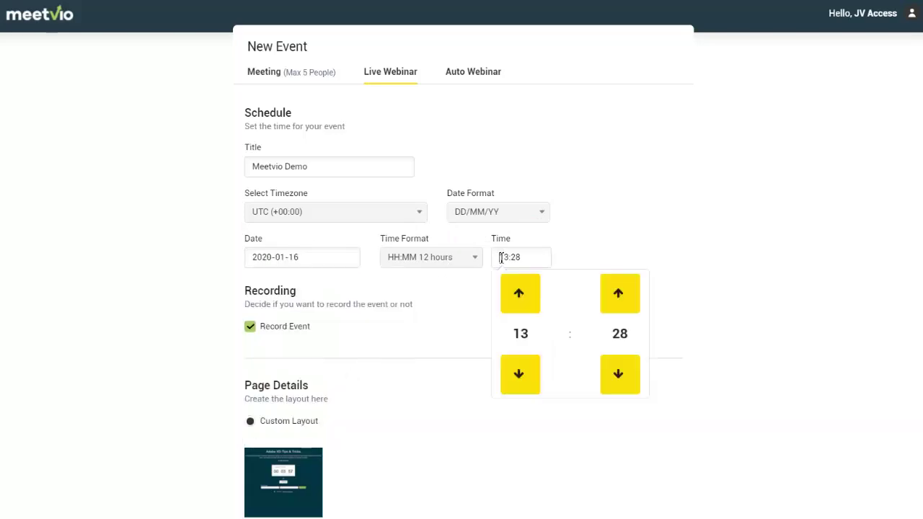
left_click(519, 374)
left_click(519, 374)
left_click(519, 373)
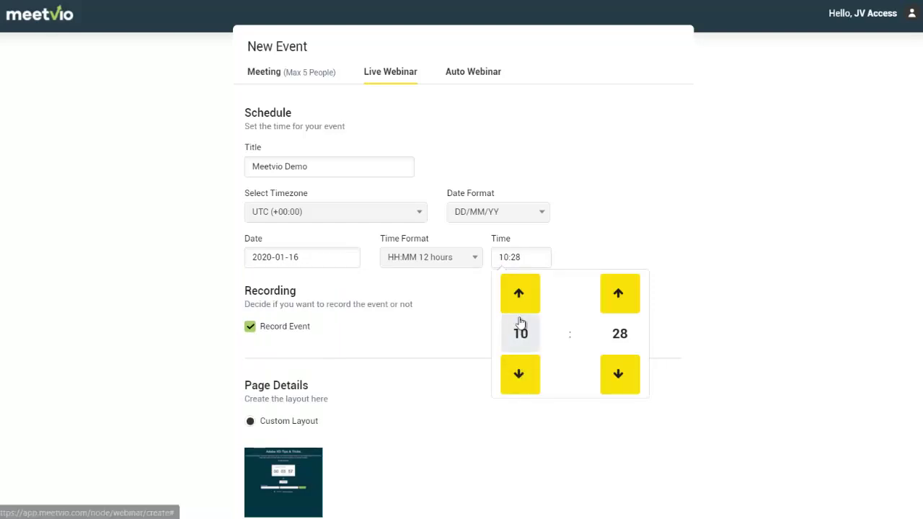
left_click(520, 334)
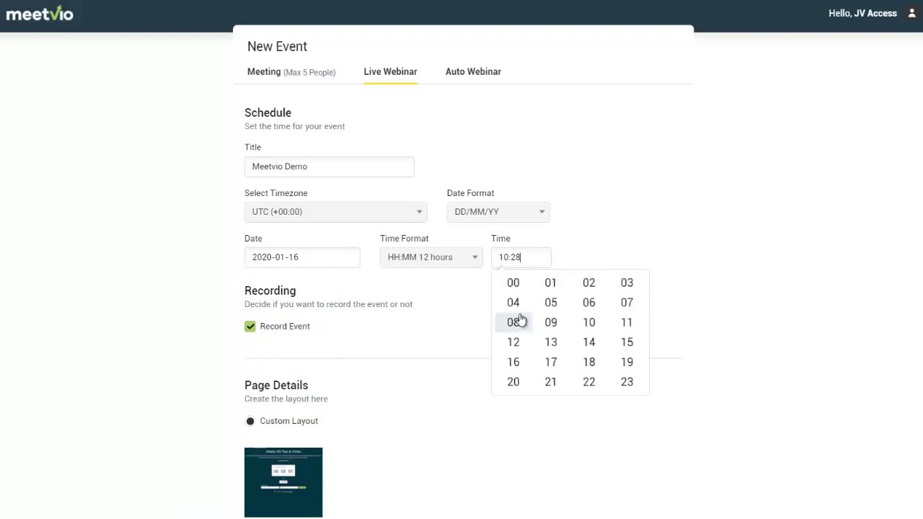
left_click(625, 324)
left_click(633, 345)
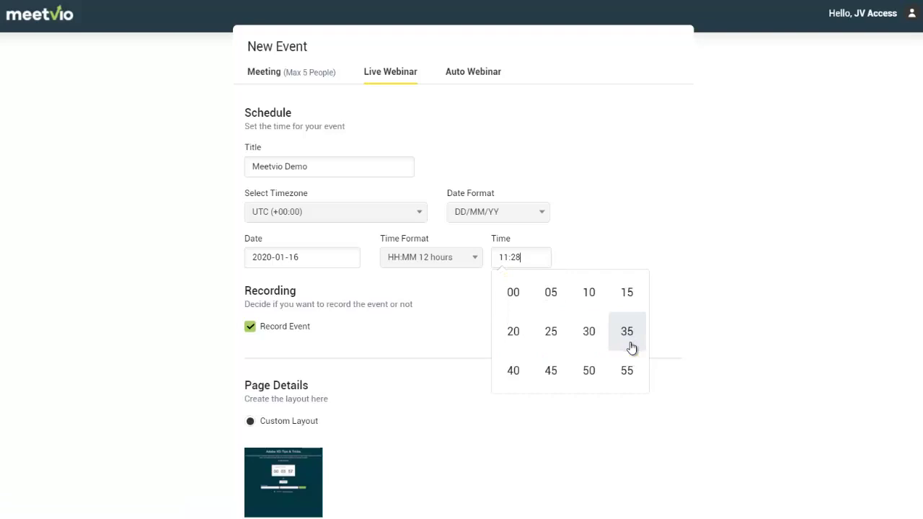
left_click(524, 297)
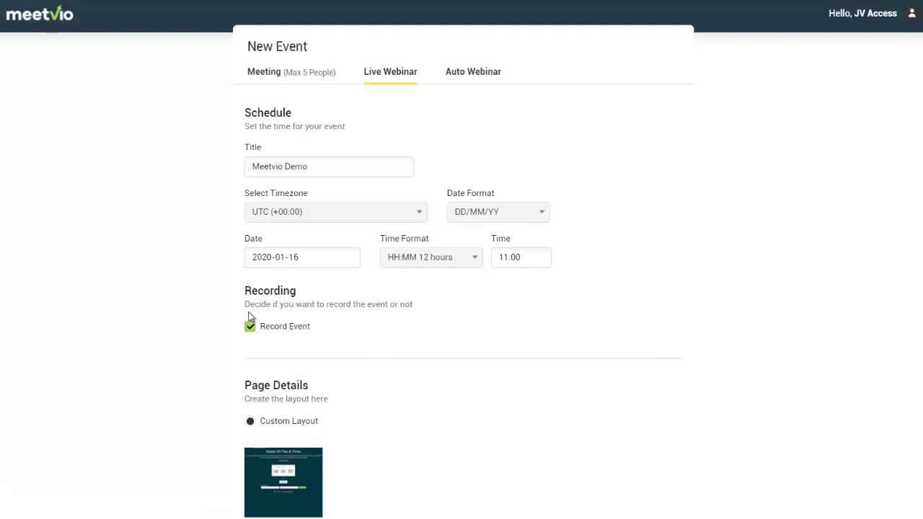
- Open the custom layout of the webinar's registration page for editing
scroll(224, 332, "down", 2)
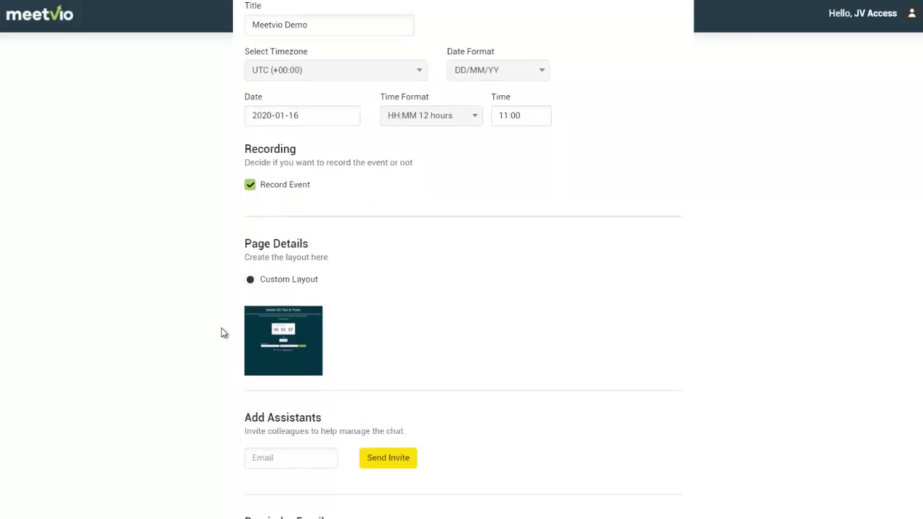
scroll(224, 333, "down", 1)
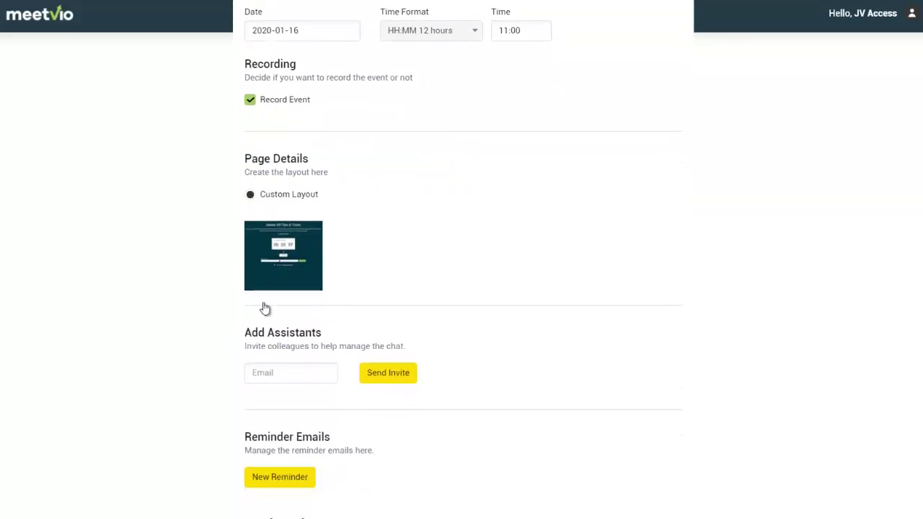
left_click(296, 271)
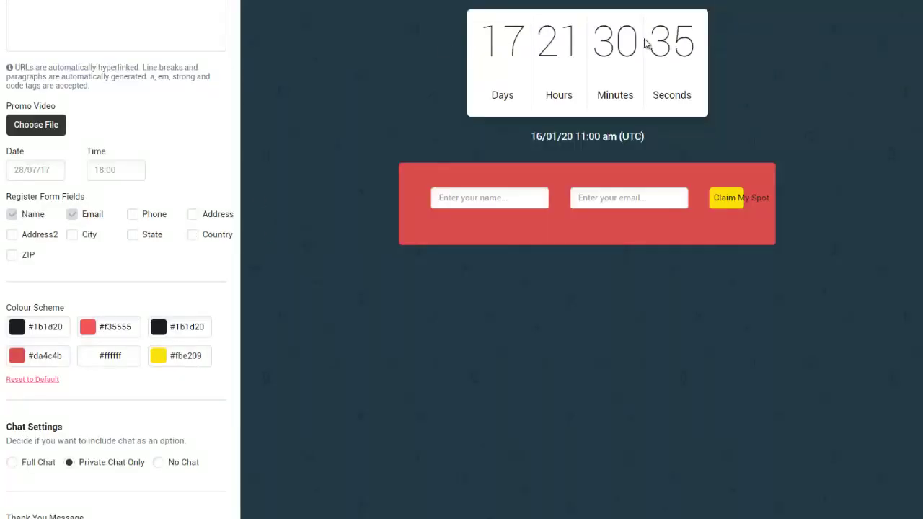
- Change the first colour of the page's colour scheme, used for the title text, to the near-white #fffdfd
scroll(581, 259, "up", 3)
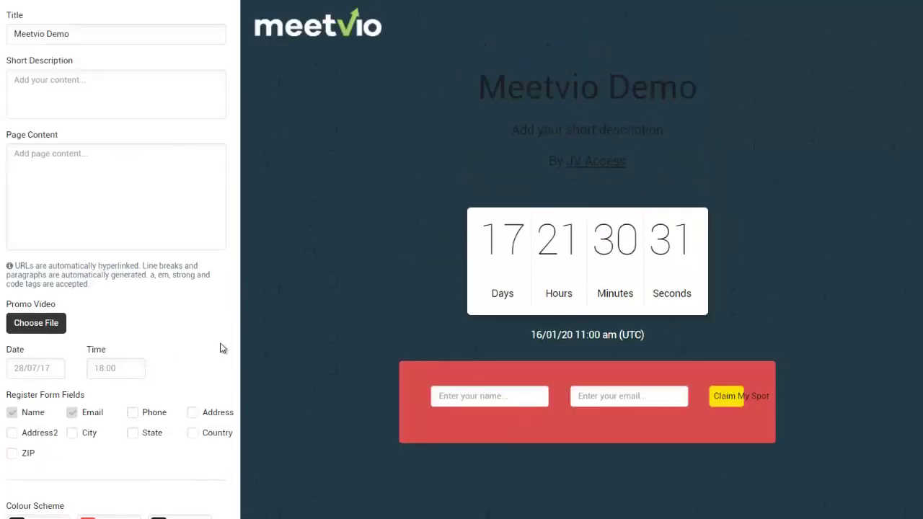
scroll(222, 349, "down", 2)
scroll(222, 348, "down", 3)
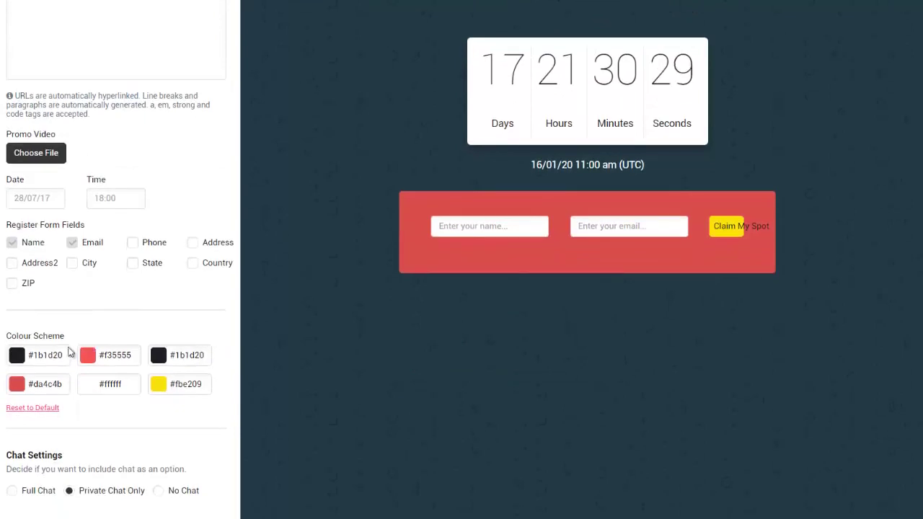
left_click(42, 362)
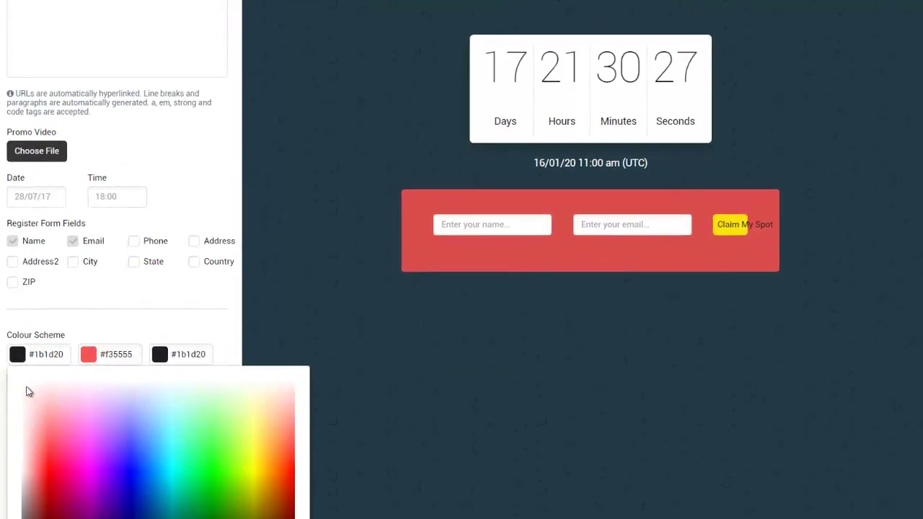
left_click(34, 396)
left_click_drag(28, 387, 25, 386)
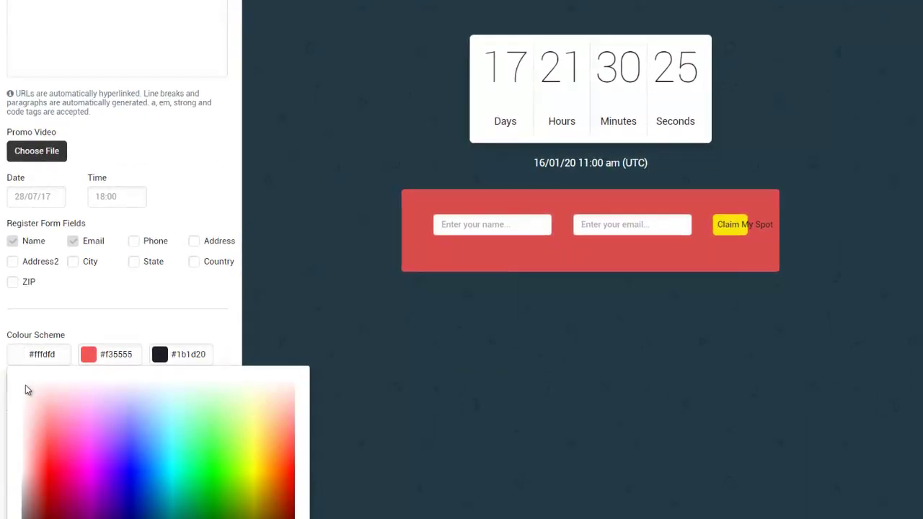
scroll(461, 260, "up", 3)
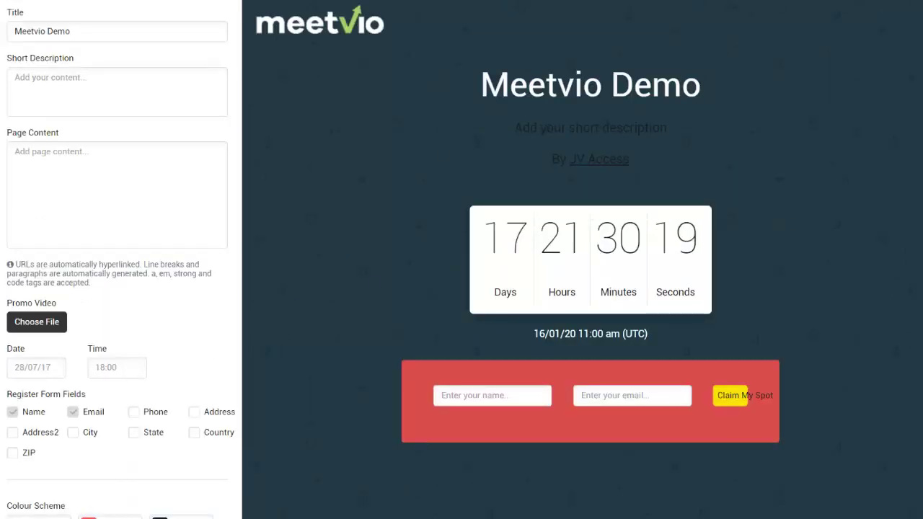
- Review the page's form fields, chat settings and autoresponder choice, and save the custom layout
scroll(461, 260, "down", 5)
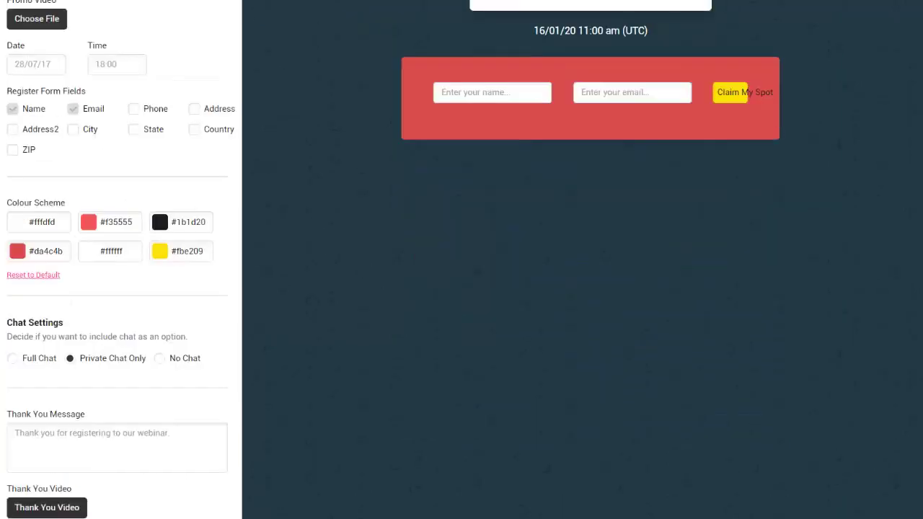
scroll(462, 260, "down", 1)
scroll(462, 260, "up", 6)
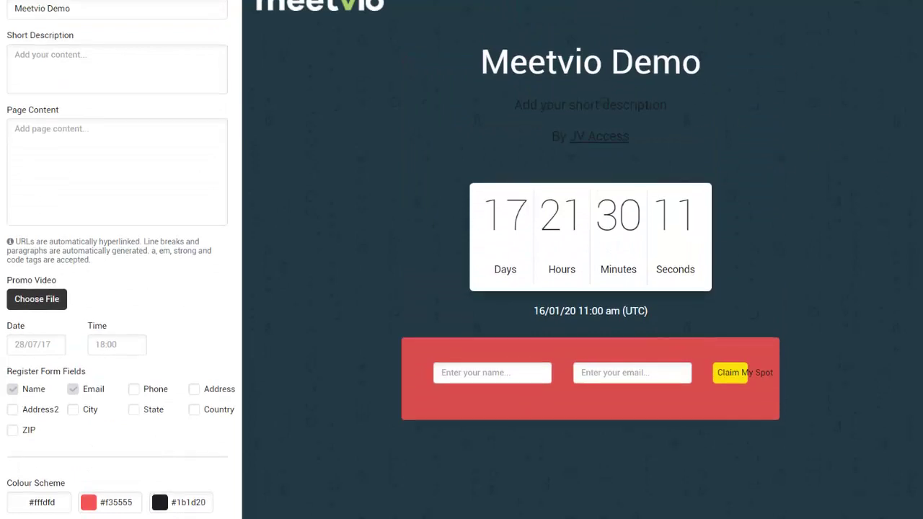
scroll(461, 260, "down", 5)
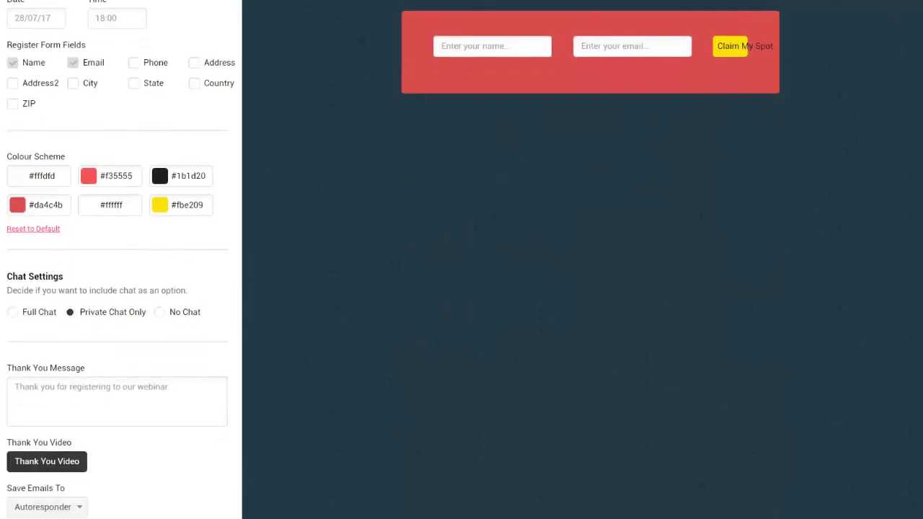
scroll(462, 259, "down", 1)
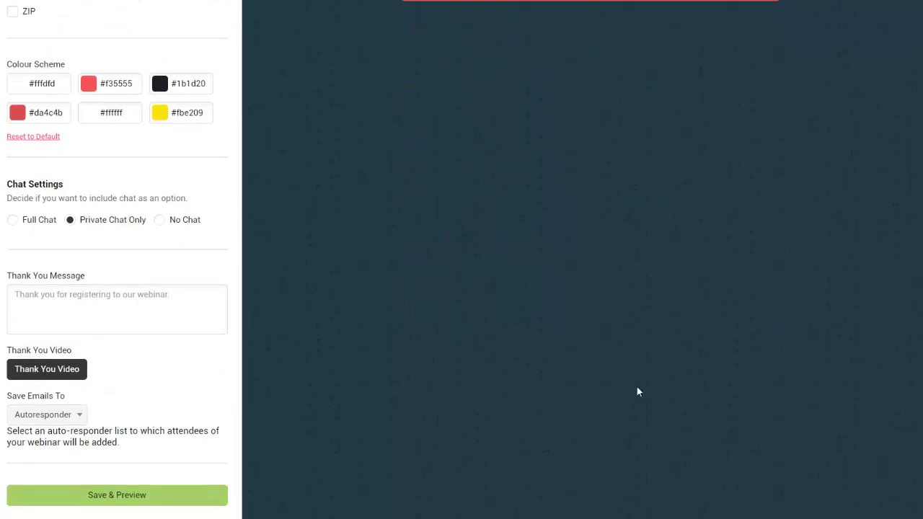
left_click(86, 417)
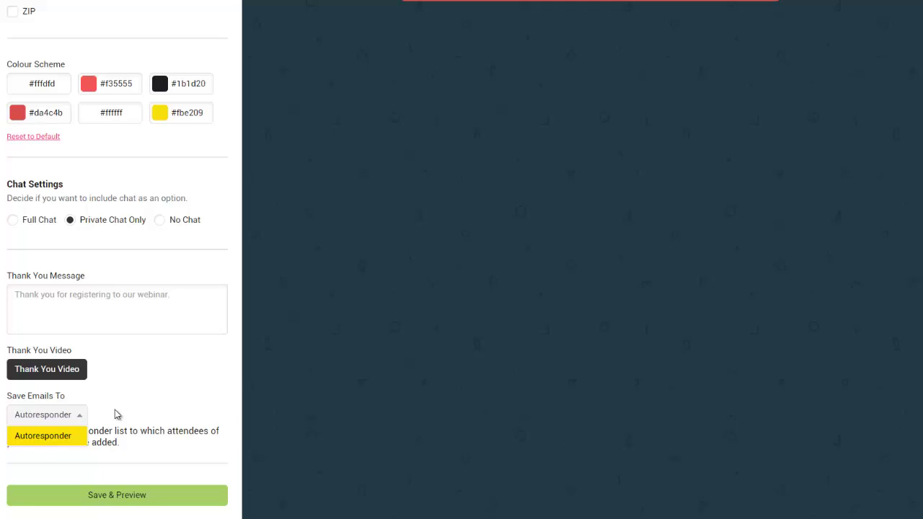
left_click(124, 495)
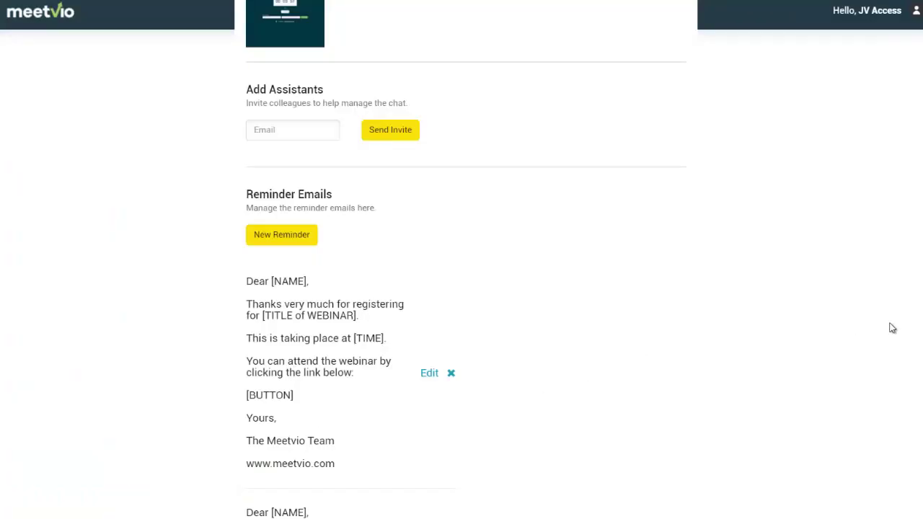
- Review the reminder email templates and create the webinar event
scroll(466, 259, "up", 3)
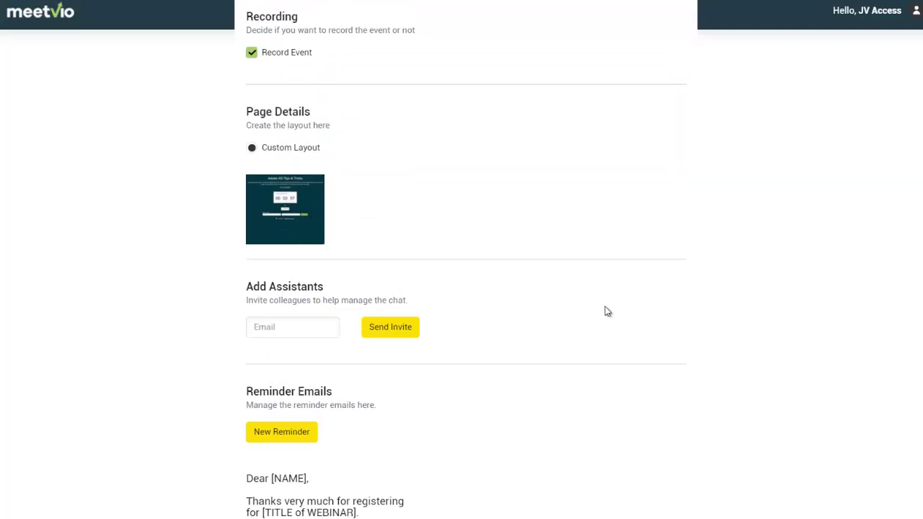
scroll(608, 312, "down", 6)
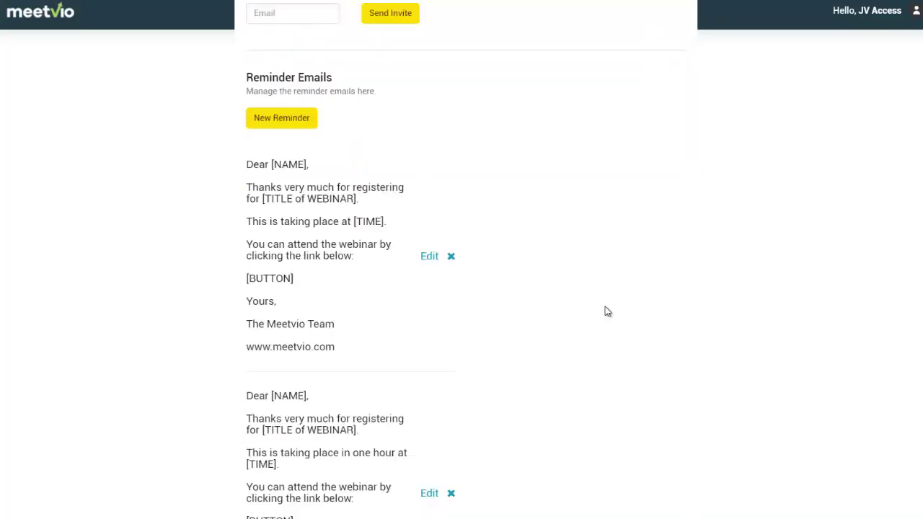
scroll(608, 312, "down", 4)
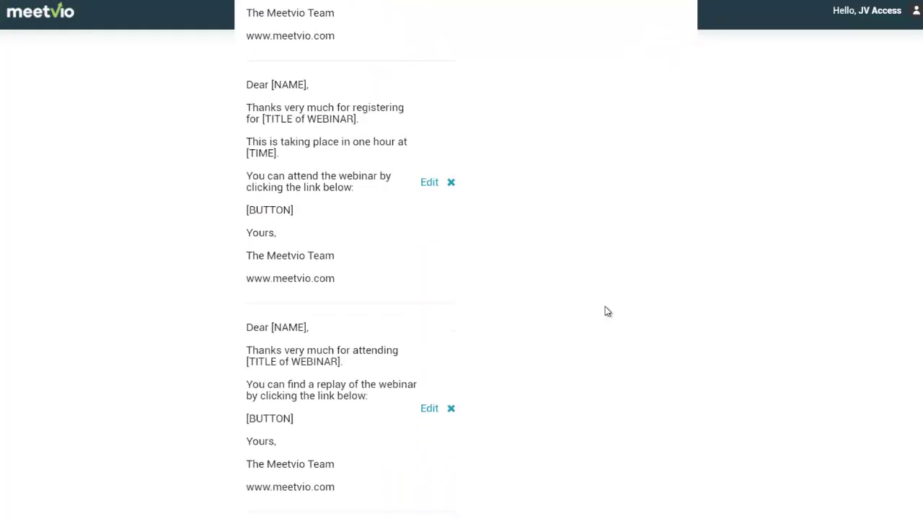
scroll(608, 311, "down", 3)
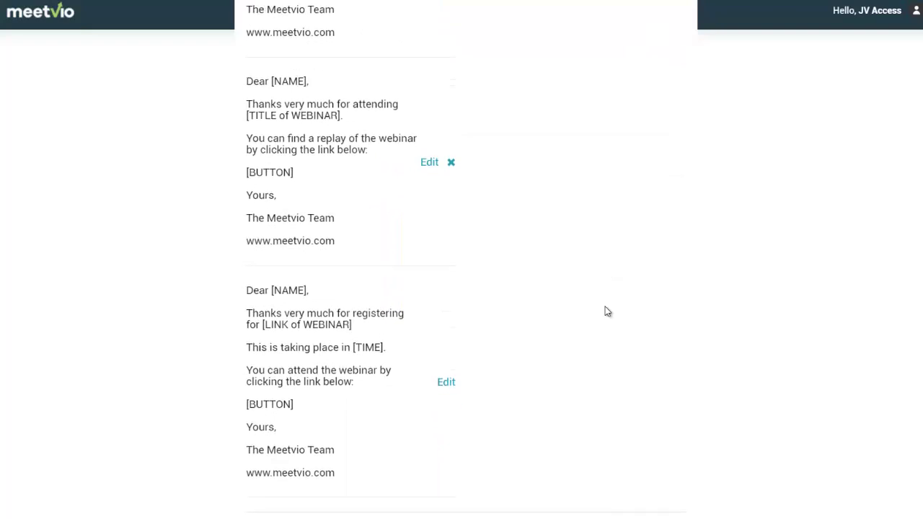
scroll(608, 312, "up", 8)
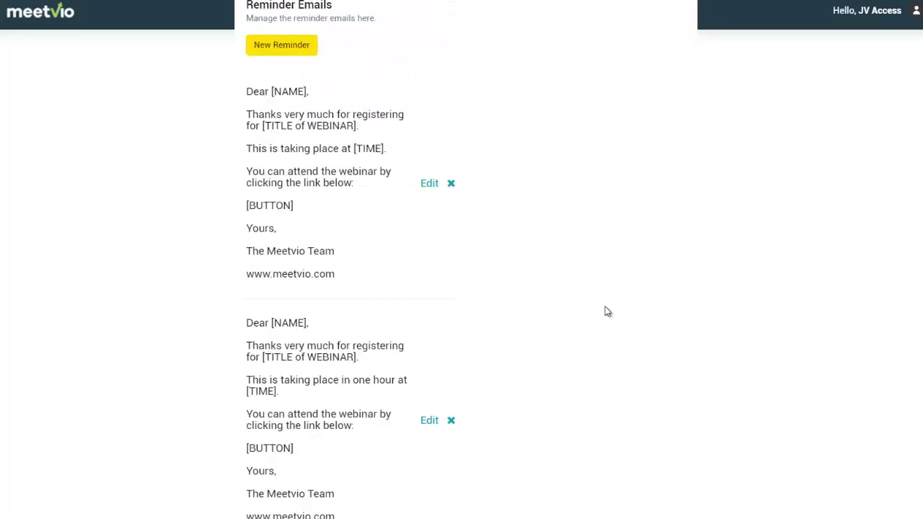
scroll(607, 312, "down", 8)
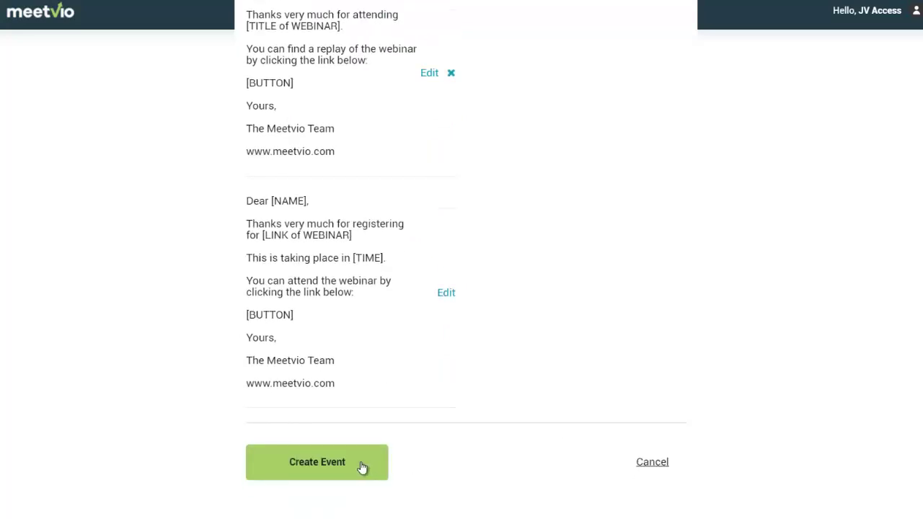
left_click(363, 468)
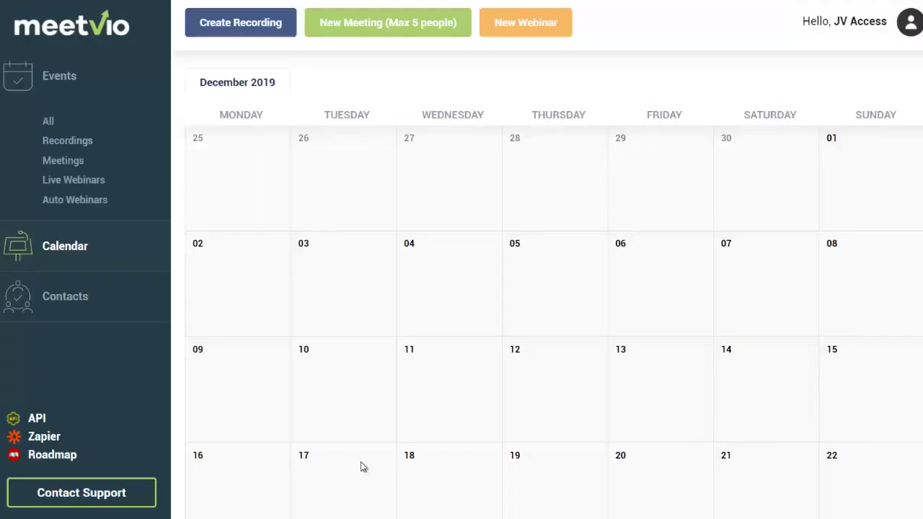
scroll(554, 288, "down", 1)
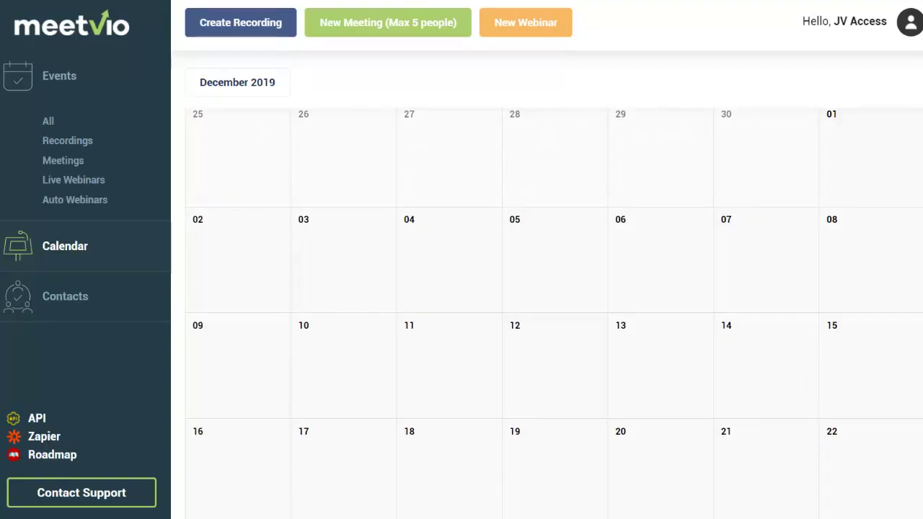
- Show January 2020 in the events calendar
scroll(554, 288, "down", 3)
scroll(554, 289, "up", 2)
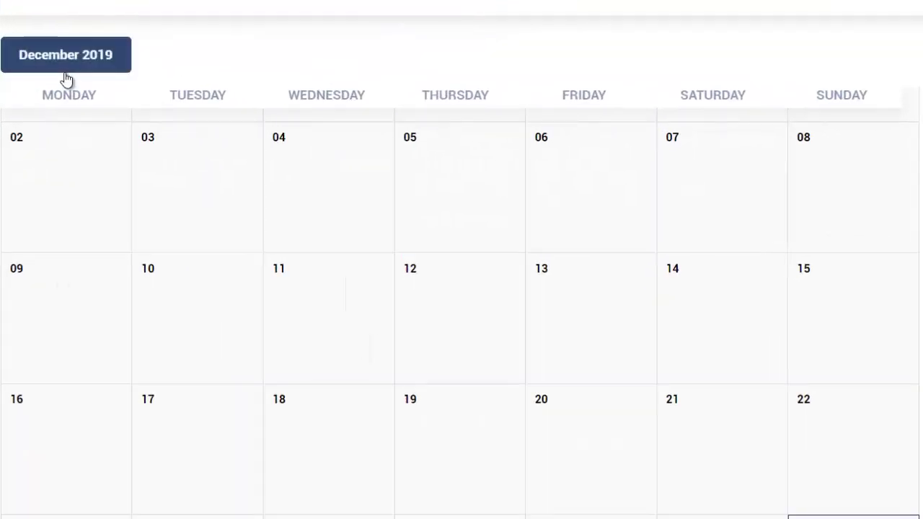
left_click(67, 78)
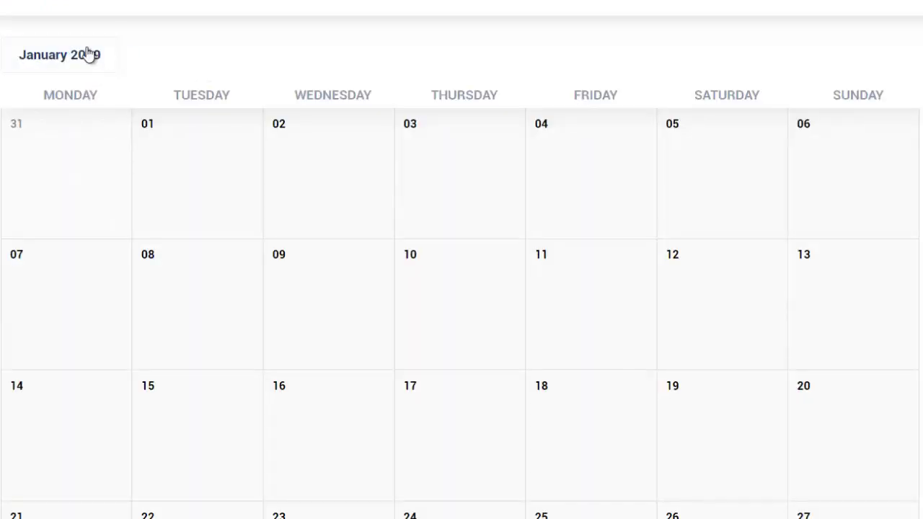
left_click(112, 56)
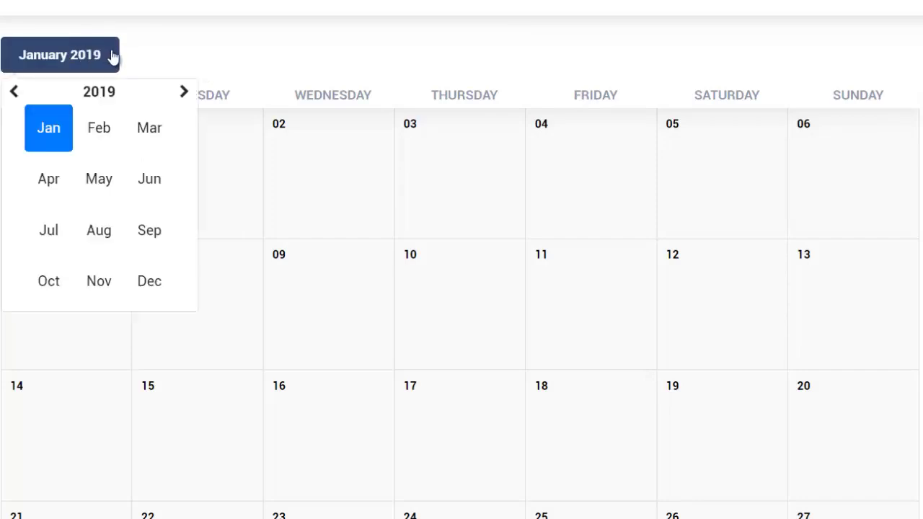
left_click(186, 92)
left_click(64, 129)
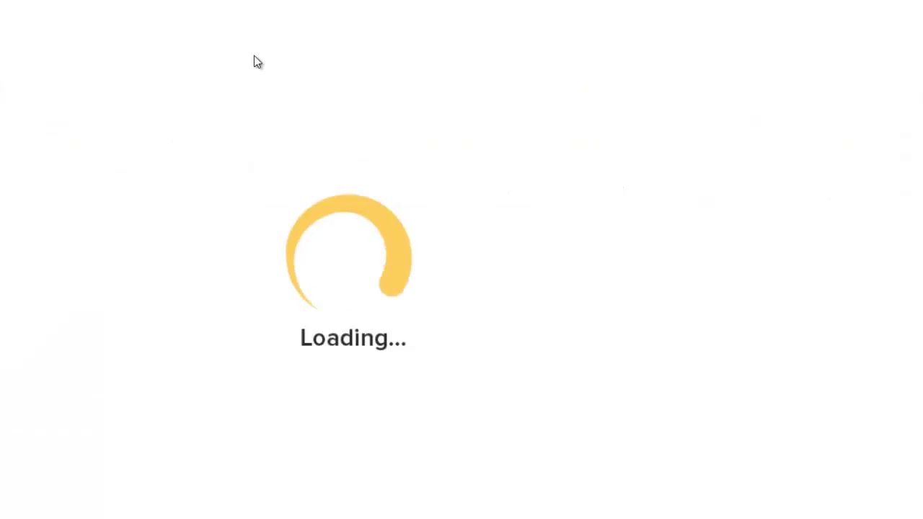
- Copy the webinar link from the Meetvio Demo event on January 16 and view its registration page in a separate browser window
mouse_move(454, 411)
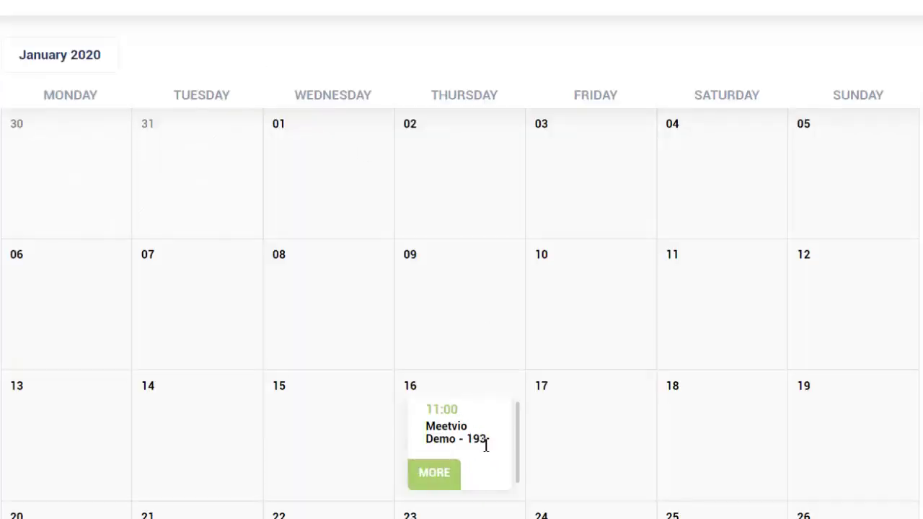
left_click(425, 476)
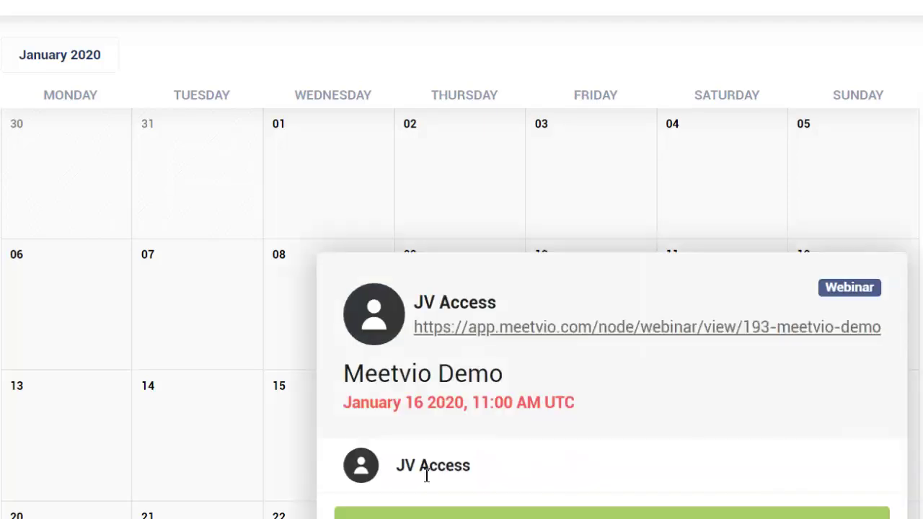
right_click(567, 329)
left_click(618, 434)
key("ctrl+shift+n")
key("ctrl+v")
key("Return")
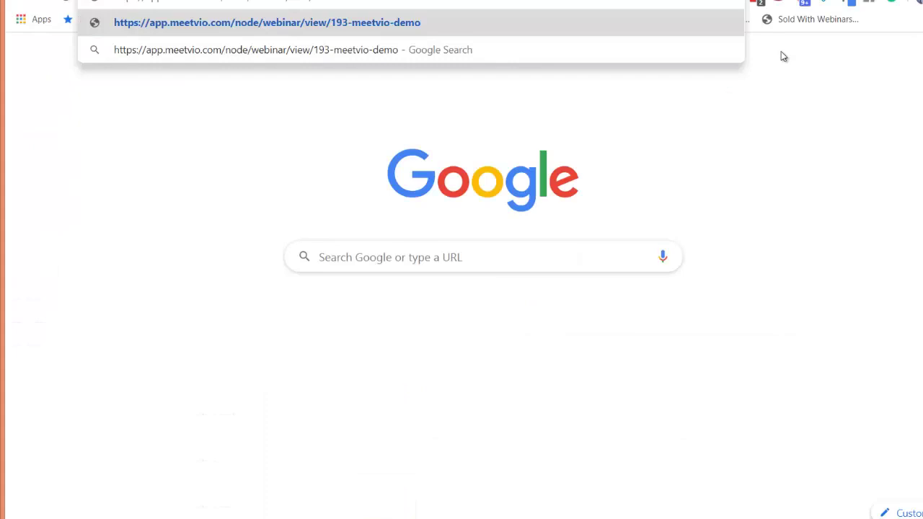
key("Return")
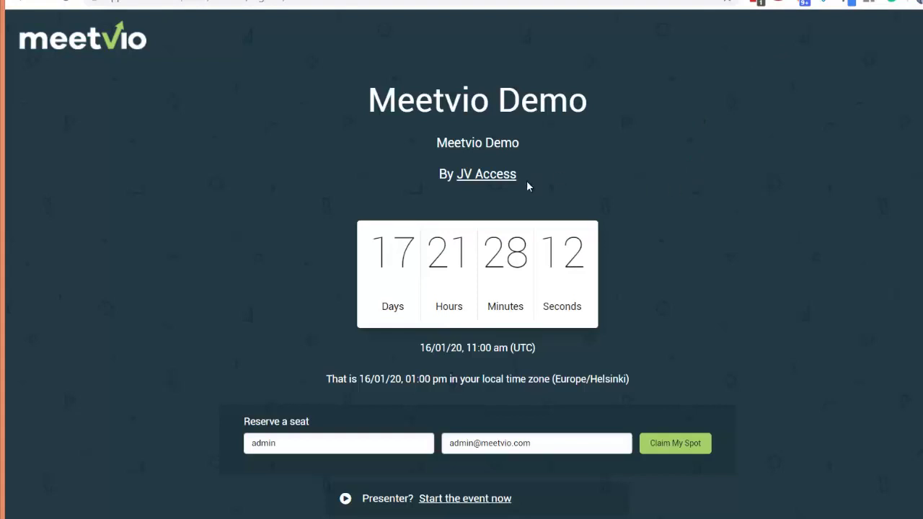
scroll(717, 217, "down", 1)
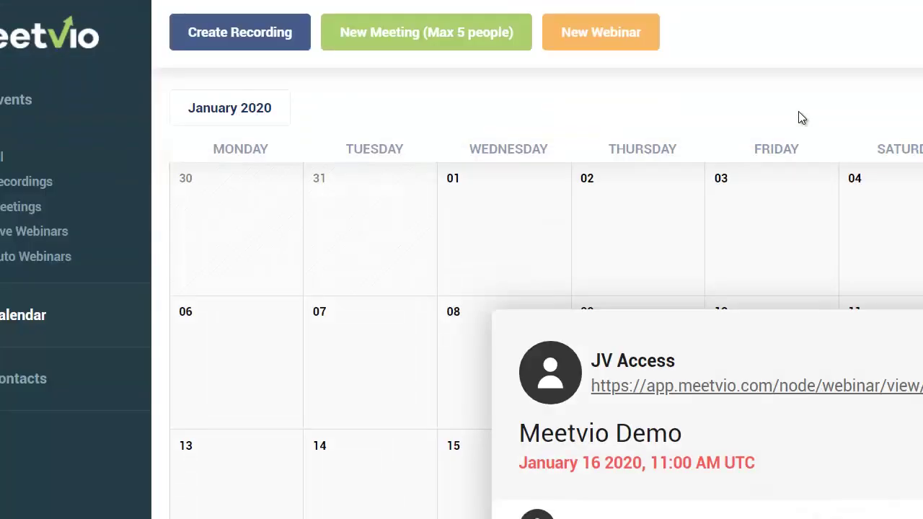
left_click(777, 115)
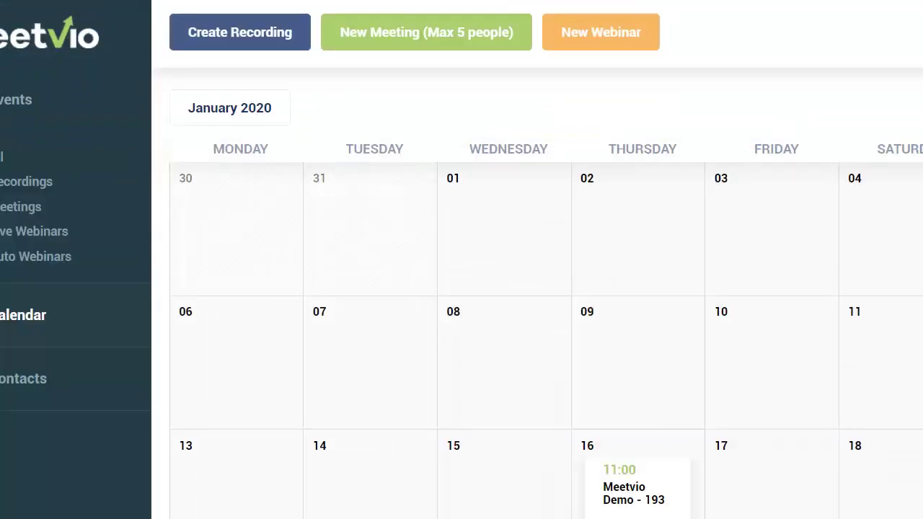
- Start a new auto webinar titled Meetvio Evergreen Demo and check the existing webinars offered as its source video
left_click(620, 45)
left_click(598, 109)
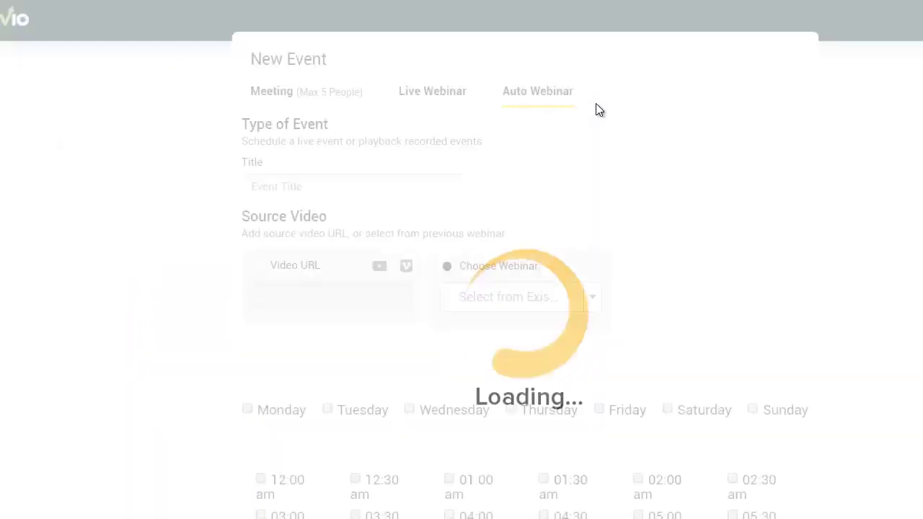
left_click(379, 199)
type("Meetvio ")
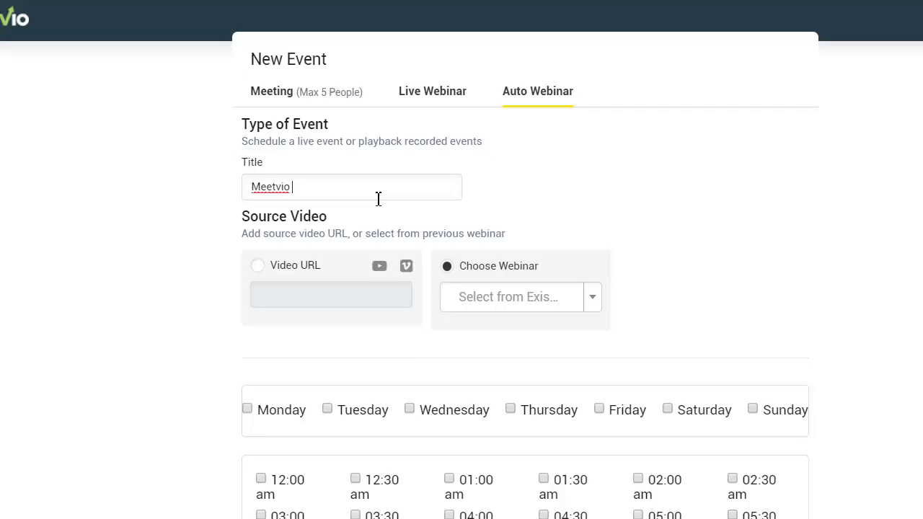
type("Evenfres")
key("BackSpace")
key("BackSpace")
key("BackSpace")
key("BackSpace")
type("green Demo")
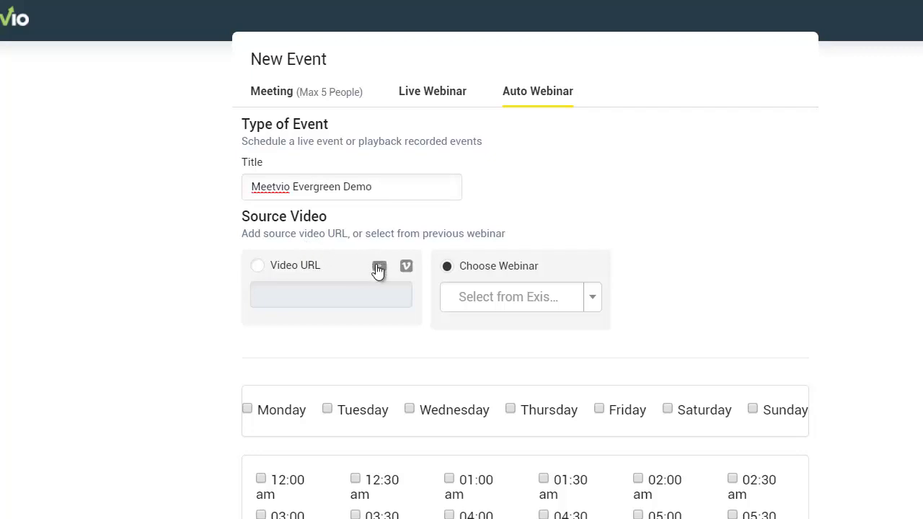
left_click(518, 299)
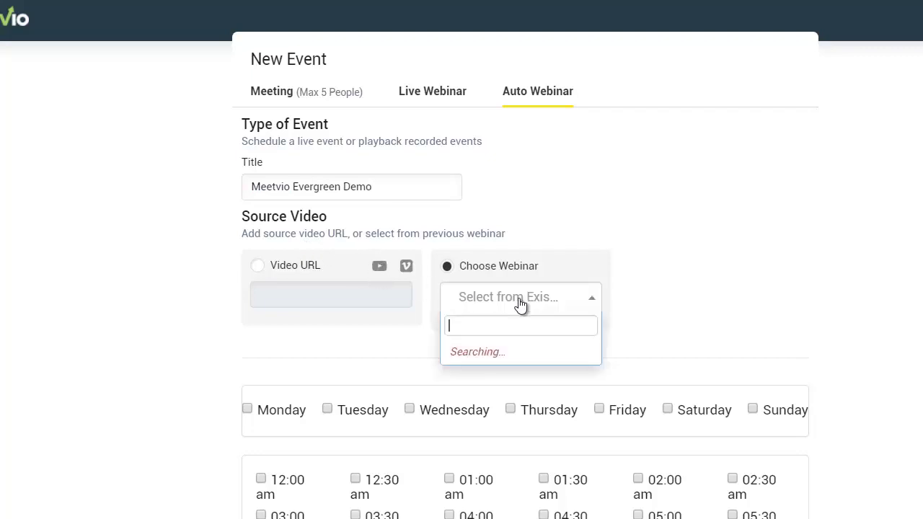
left_click(686, 301)
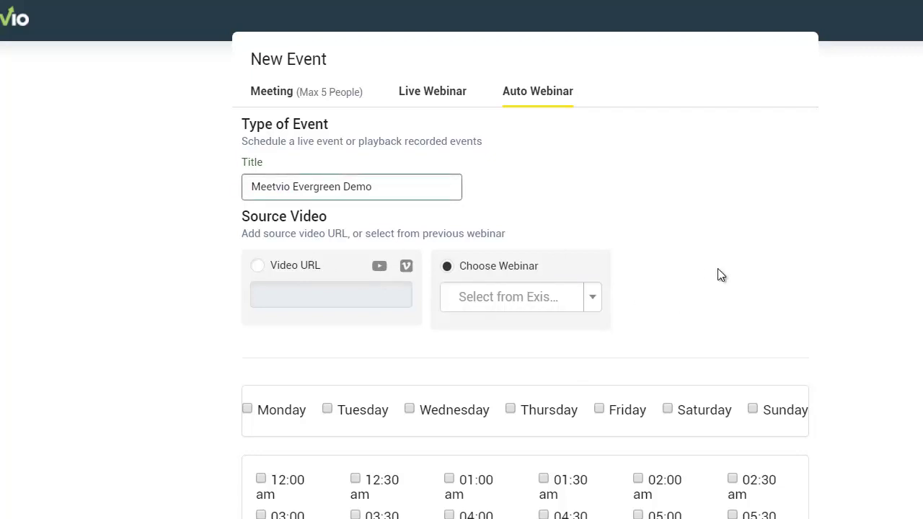
- Schedule the auto webinar for Monday, Tuesday and Wednesday at 04:00 am and 05:00 am
scroll(718, 269, "down", 1)
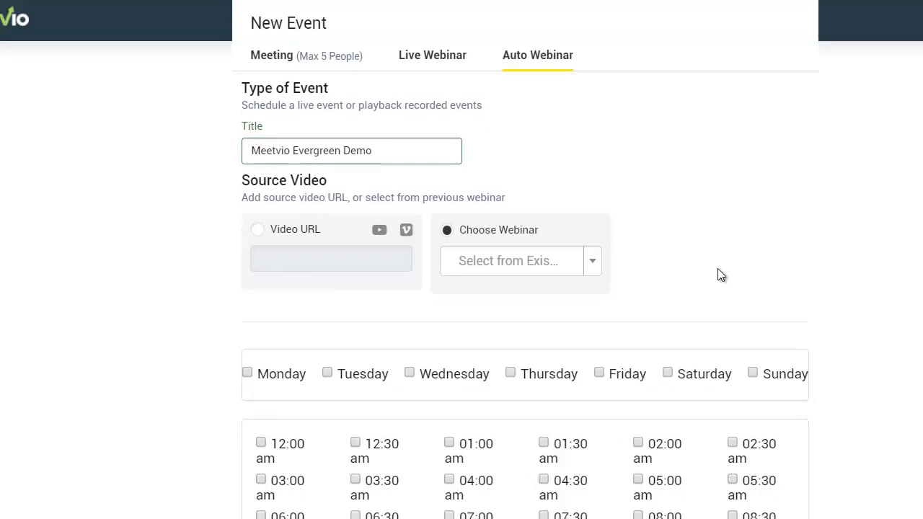
scroll(718, 271, "down", 3)
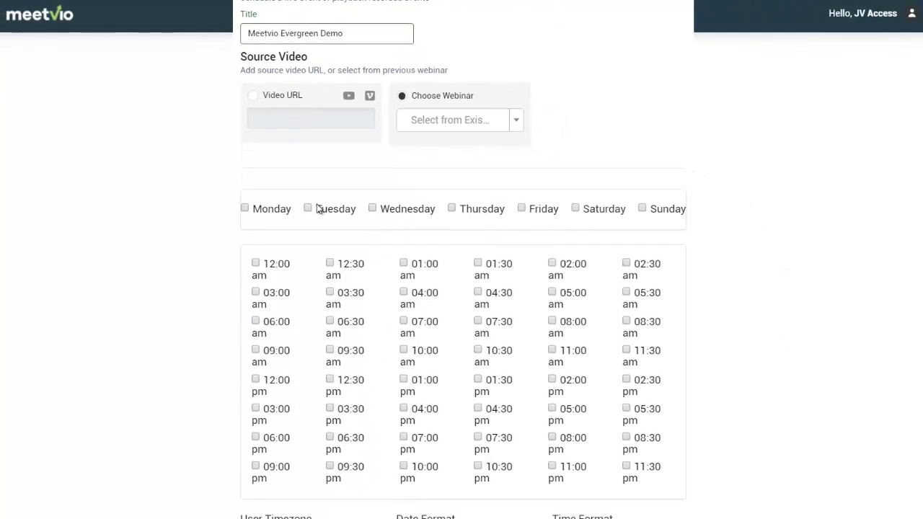
left_click(246, 208)
left_click(308, 208)
left_click(372, 208)
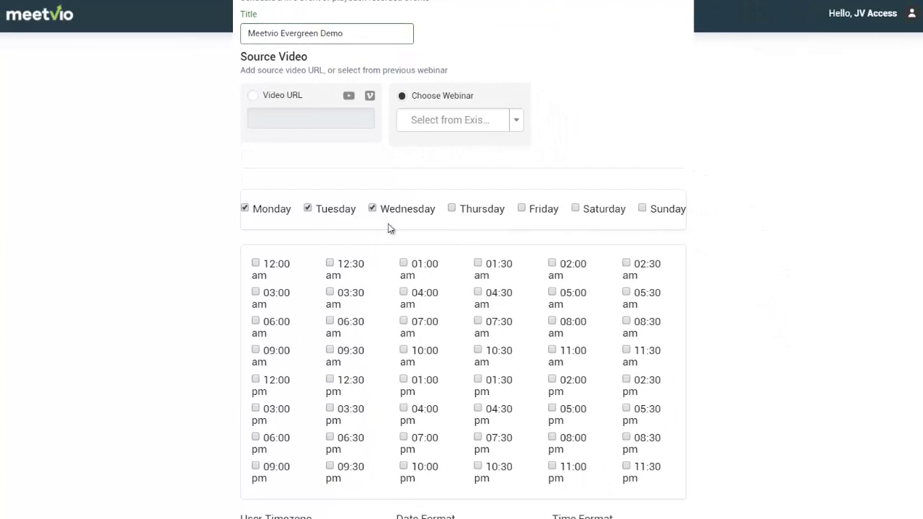
left_click(404, 292)
left_click(552, 293)
- Review the auto webinar's schedule and display options and consult the help article on showing the date and time selection
scroll(790, 288, "down", 5)
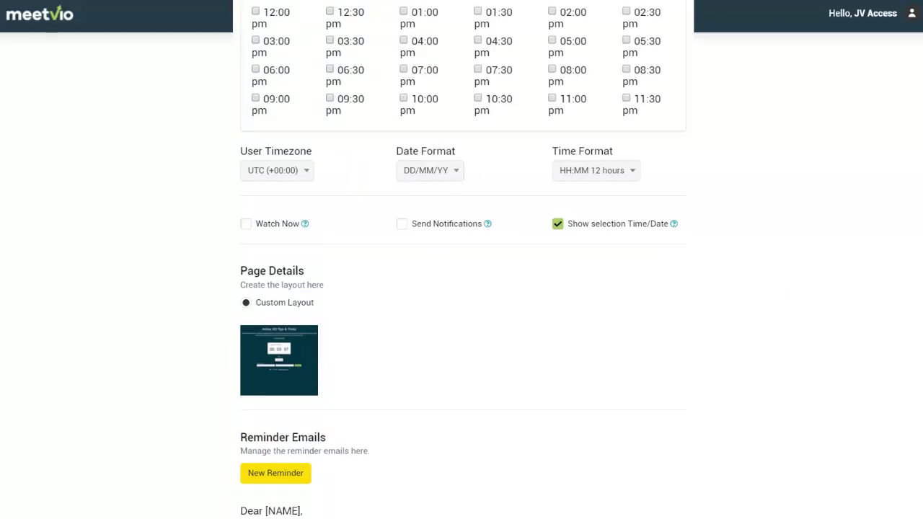
scroll(462, 260, "up", 4)
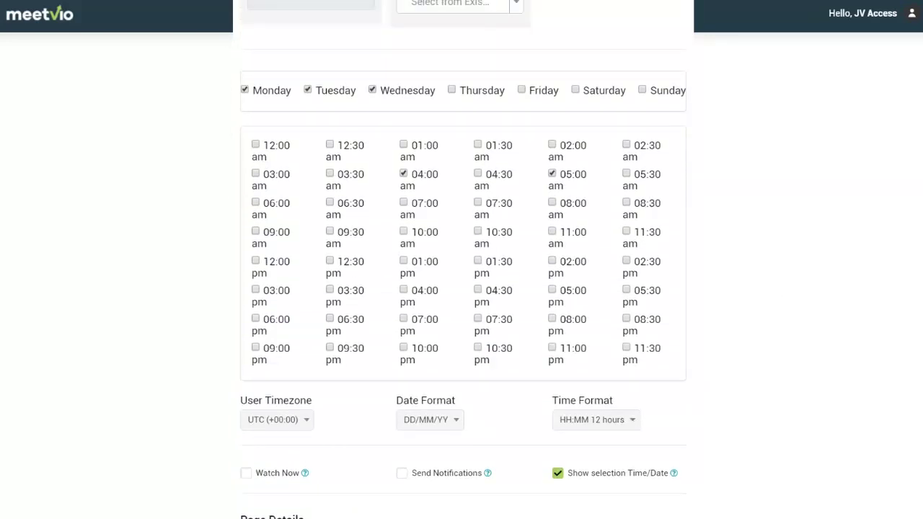
scroll(462, 259, "down", 4)
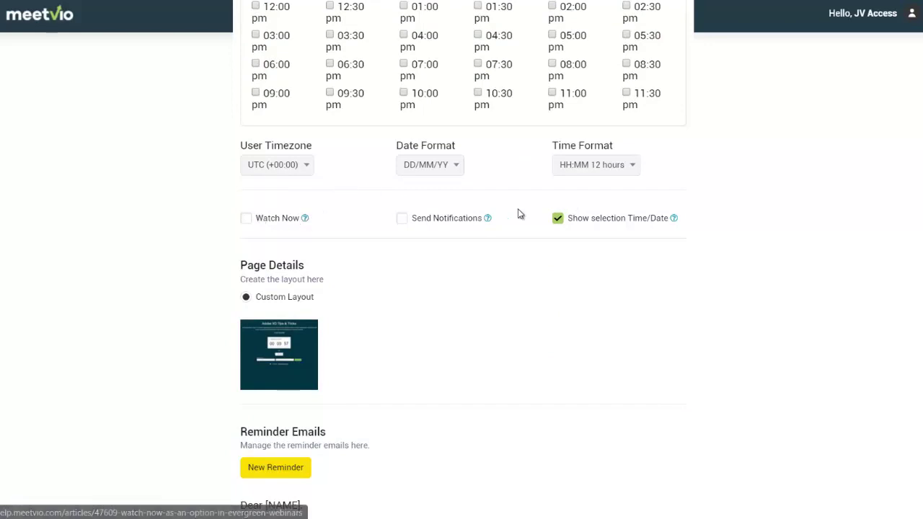
left_click(488, 218)
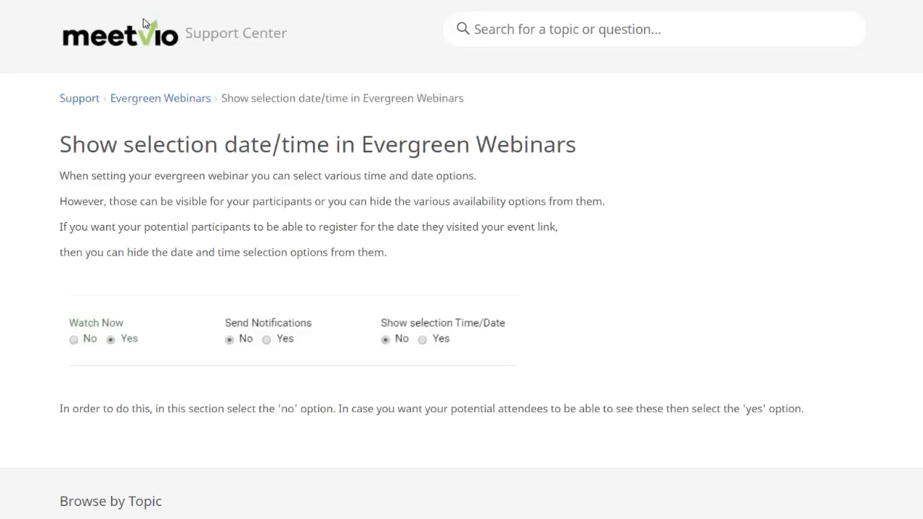
key("ctrl+w")
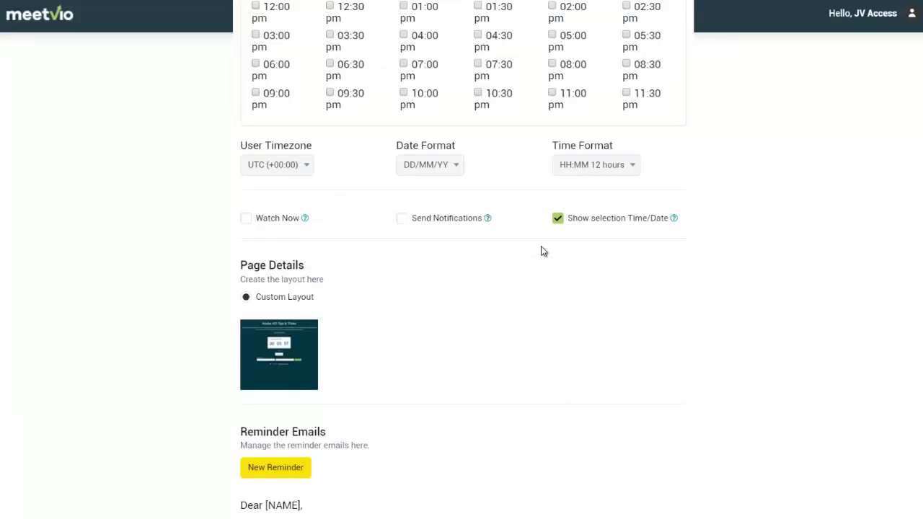
- Review the page layout and reminder emails, and try to create the auto webinar event
scroll(542, 251, "down", 2)
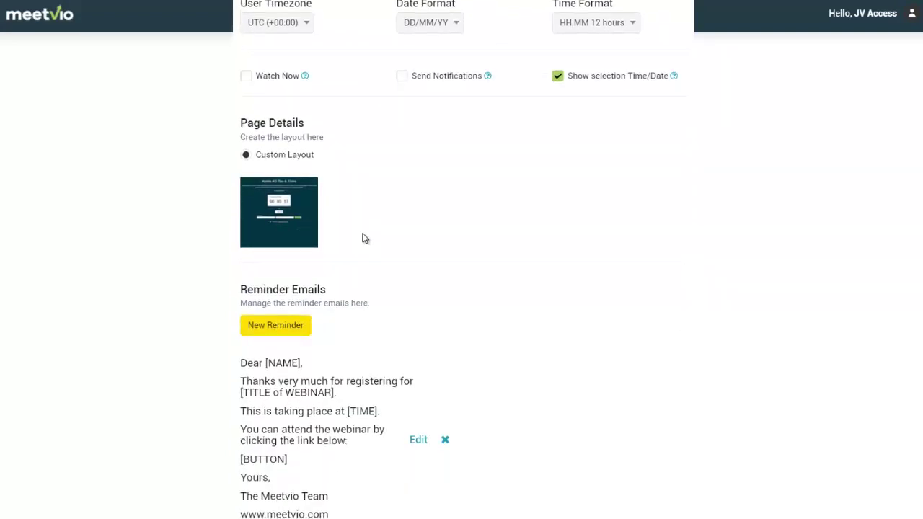
scroll(365, 238, "down", 6)
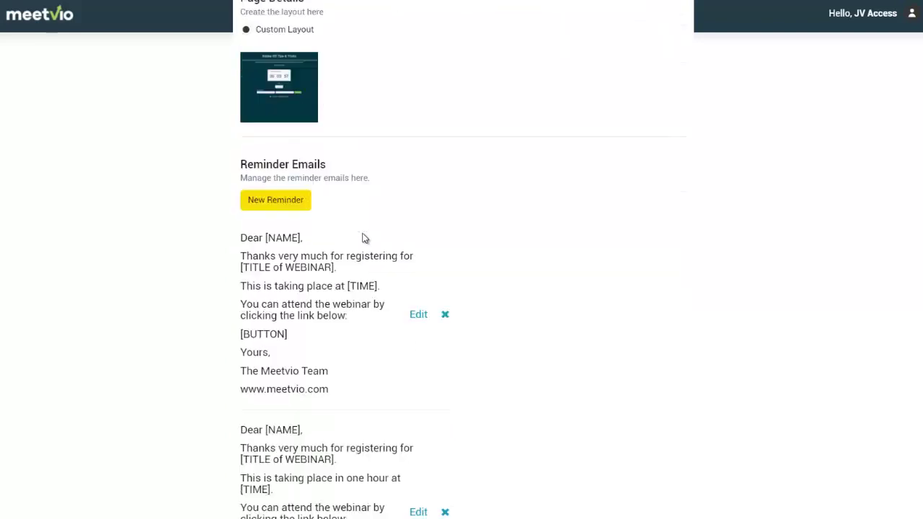
scroll(365, 238, "down", 4)
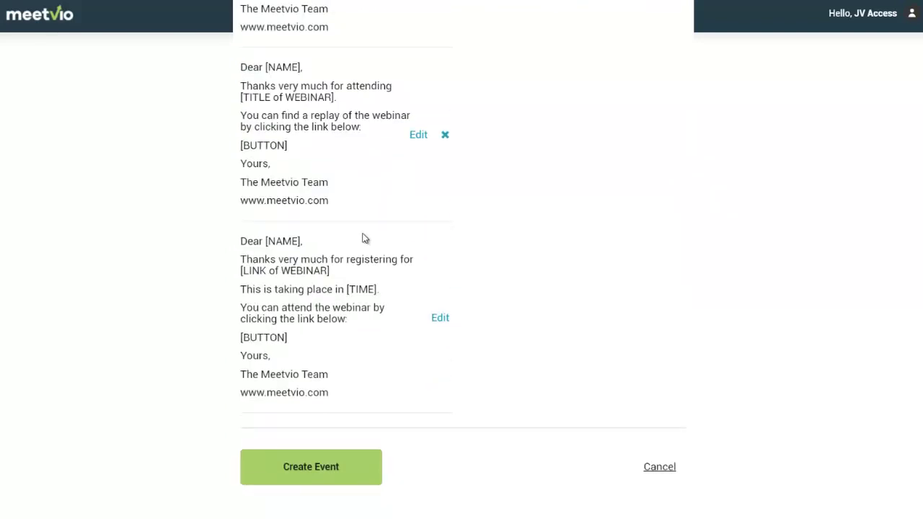
left_click(300, 482)
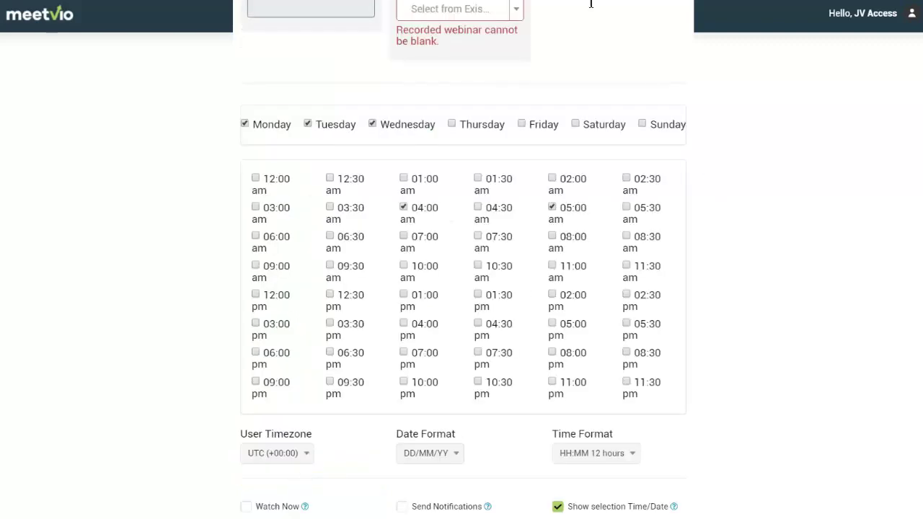
scroll(655, 83, "up", 1)
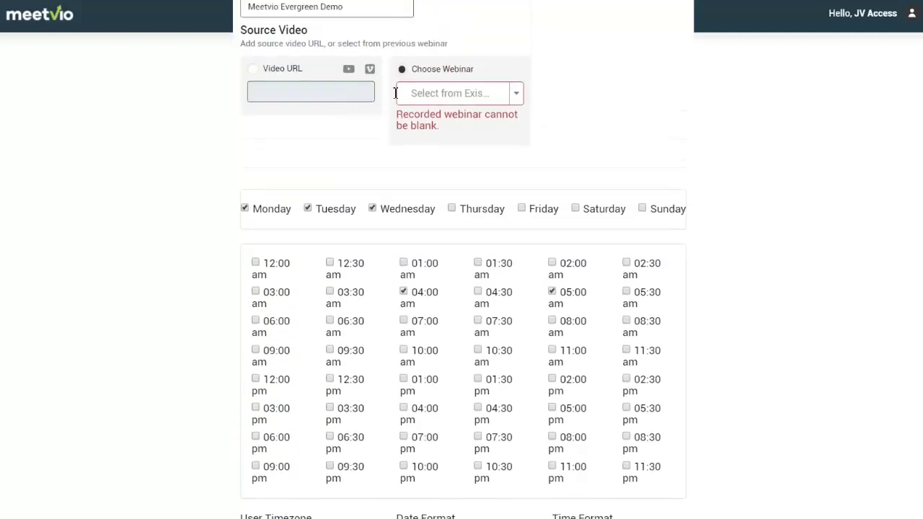
left_click(255, 72)
left_click(289, 97)
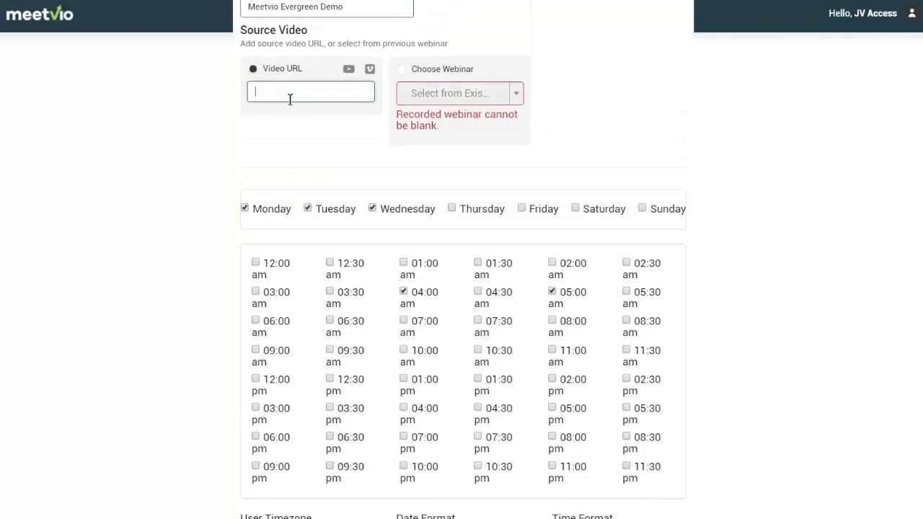
type("https")
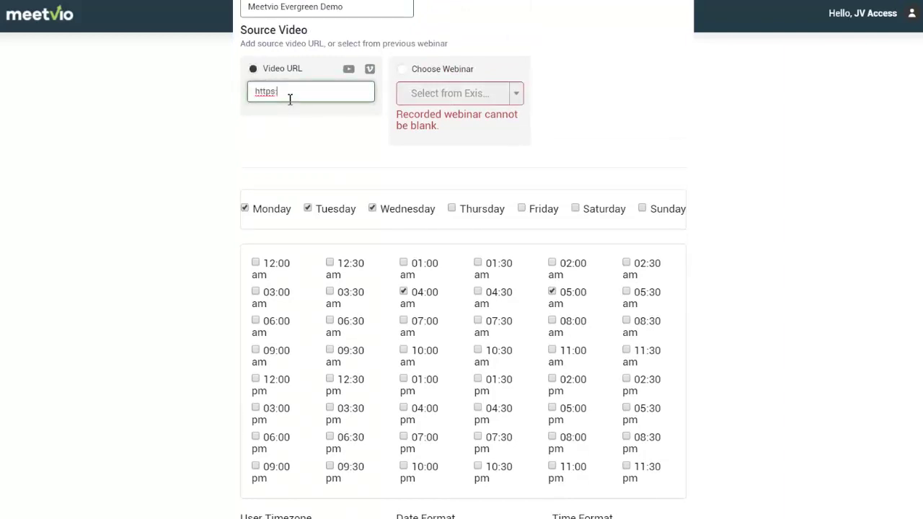
type("://youtube.com")
scroll(461, 259, "down", 15)
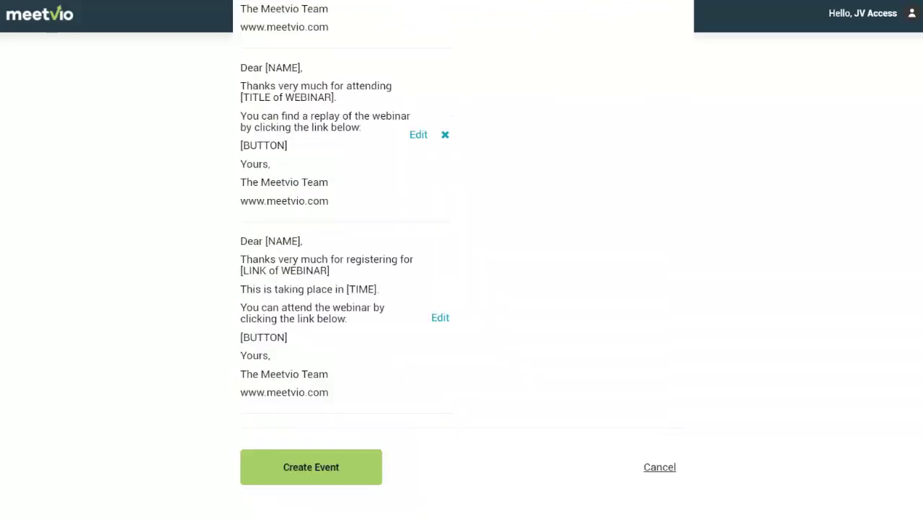
left_click(322, 468)
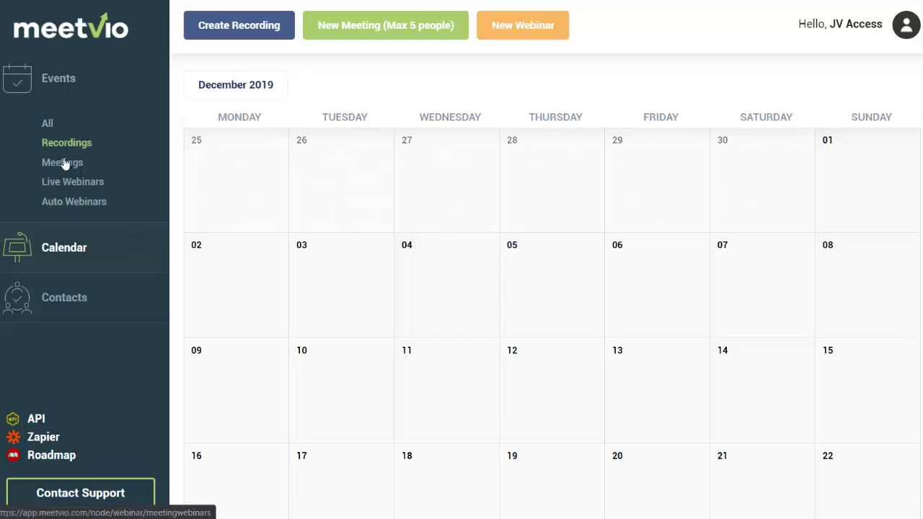
- Check the auto webinar list with the event's available actions, the live webinar list and the product roadmap
left_click(65, 204)
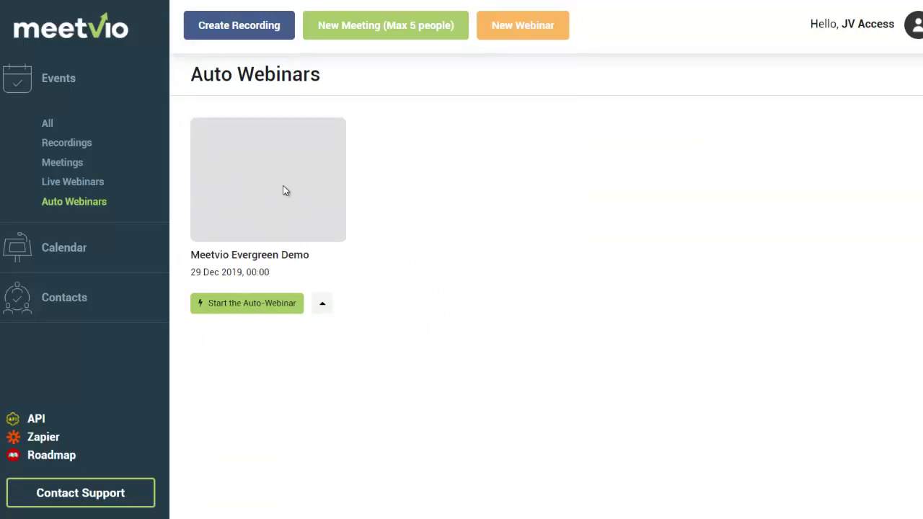
left_click(323, 303)
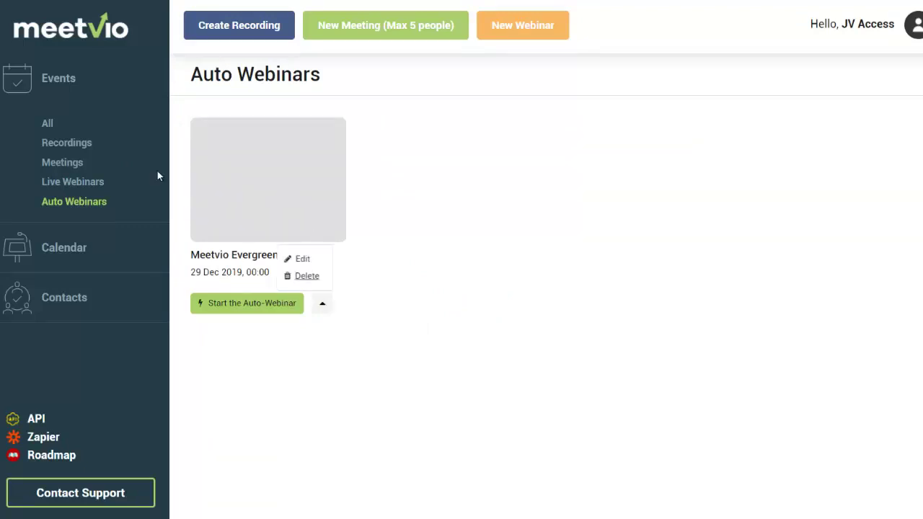
left_click(105, 184)
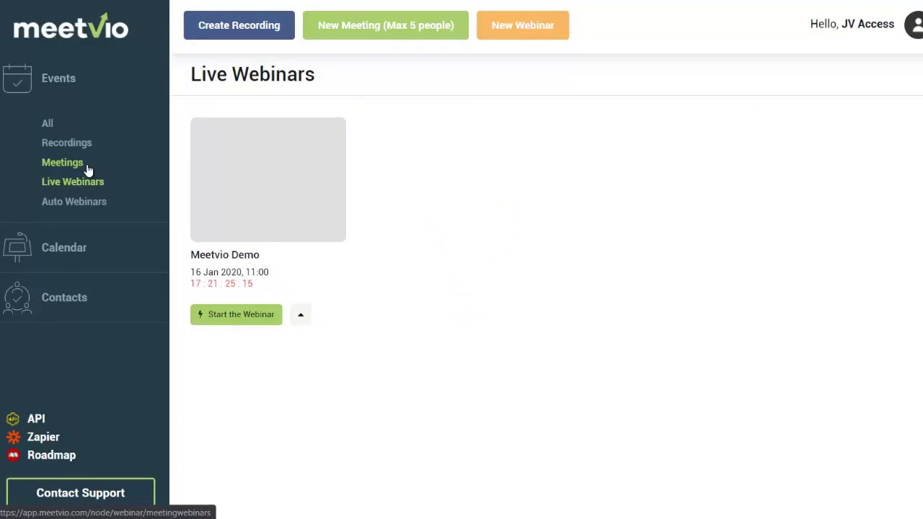
left_click(61, 455)
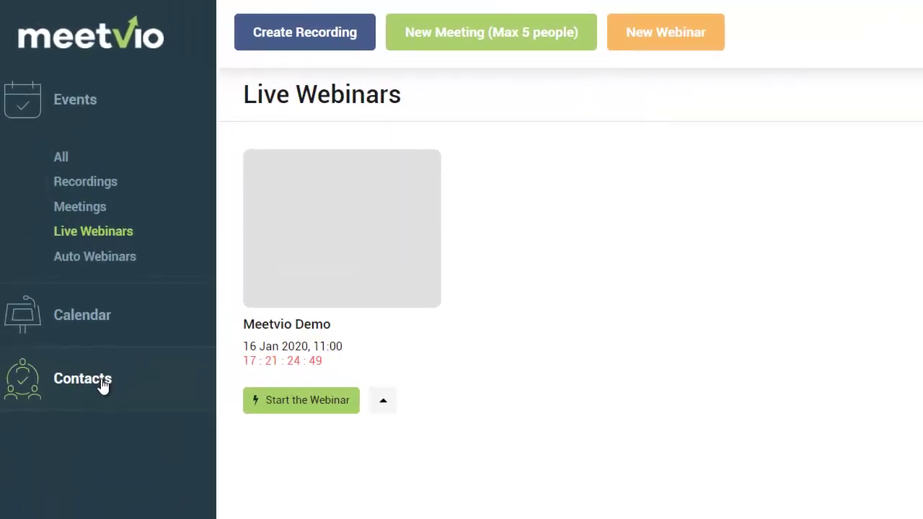
- Check which webinars the contacts can be filtered by, and return to the start page
left_click(104, 385)
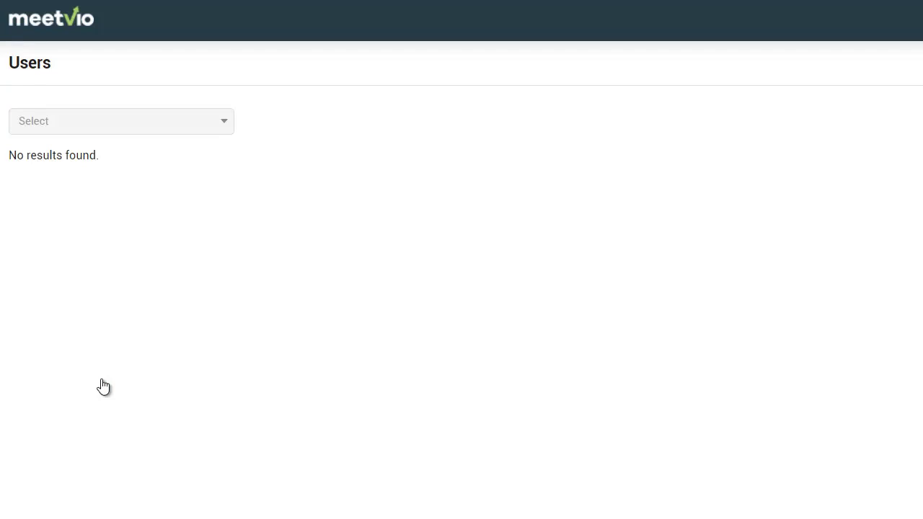
left_click(223, 124)
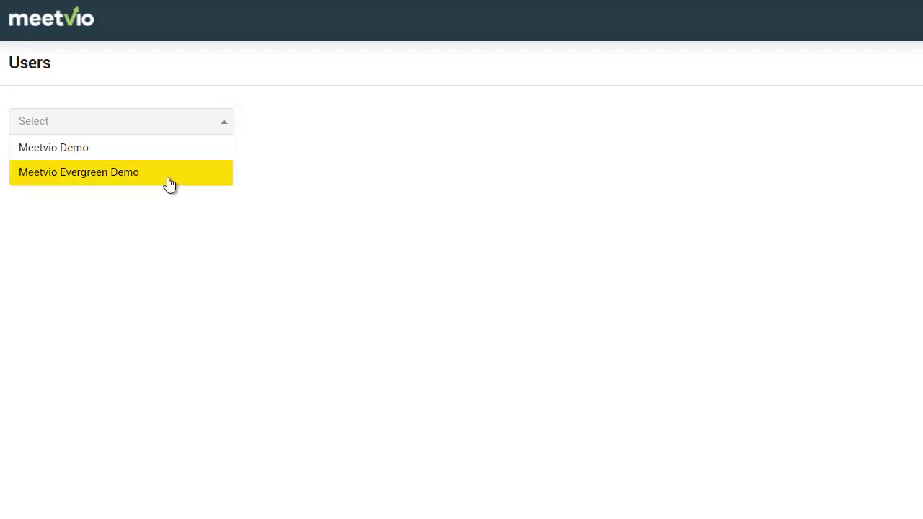
left_click(324, 174)
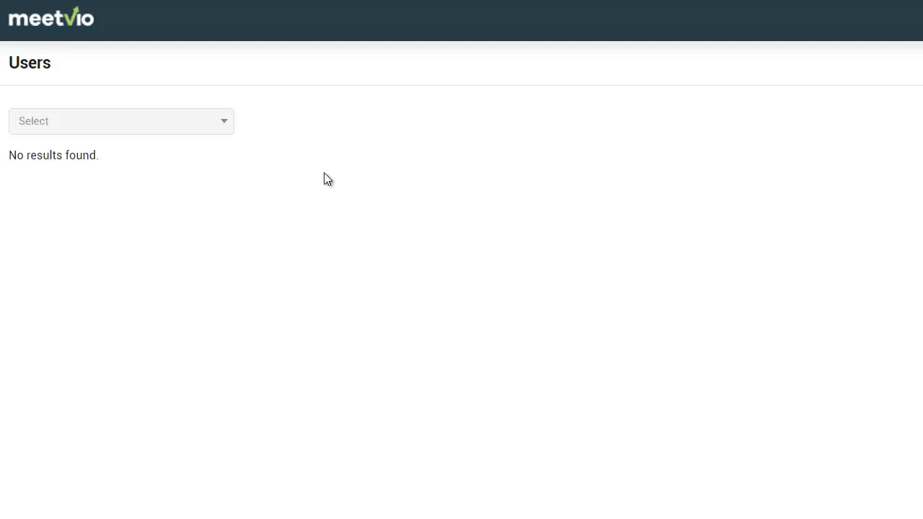
left_click(44, 23)
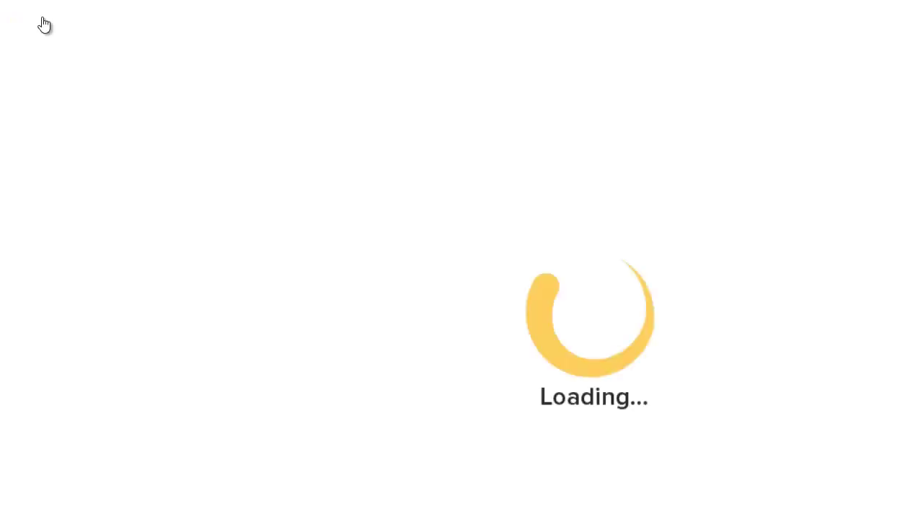